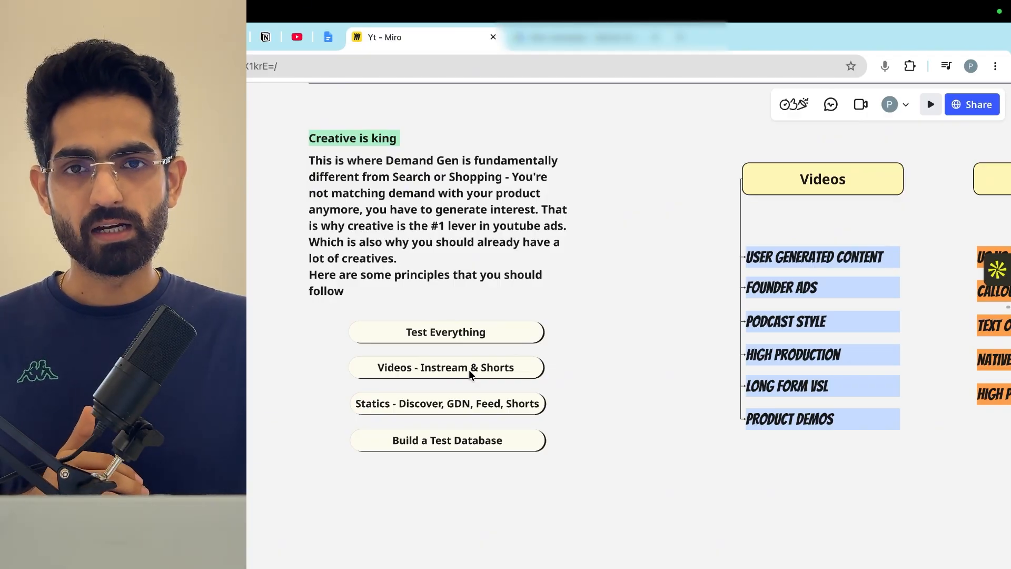
- Examine the Creatives section of the Miro board, covering its testing principles and the video and static ad formats
scroll(425, 399, up, 5)
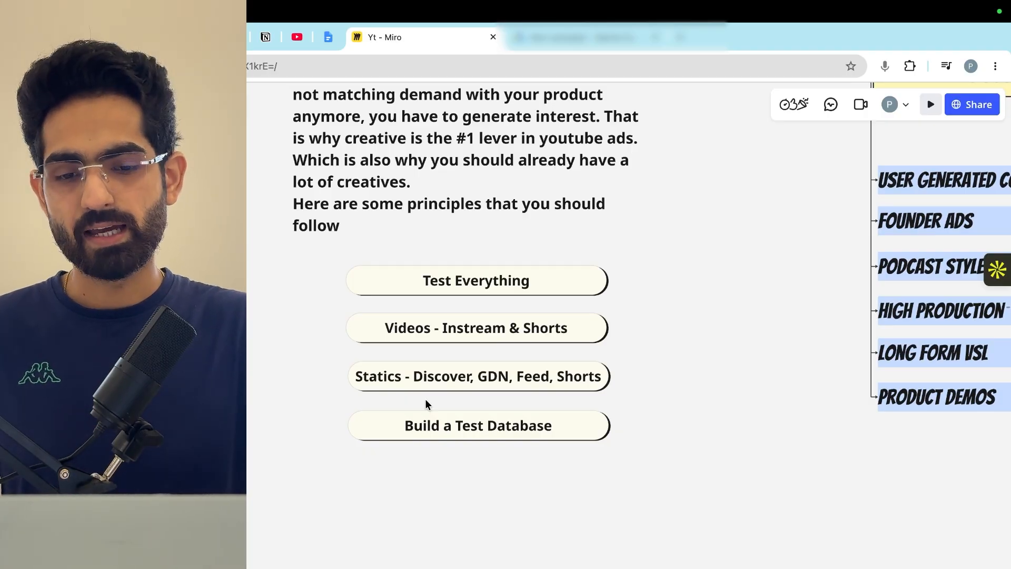
scroll(505, 370, down, 1)
scroll(506, 370, left, 1)
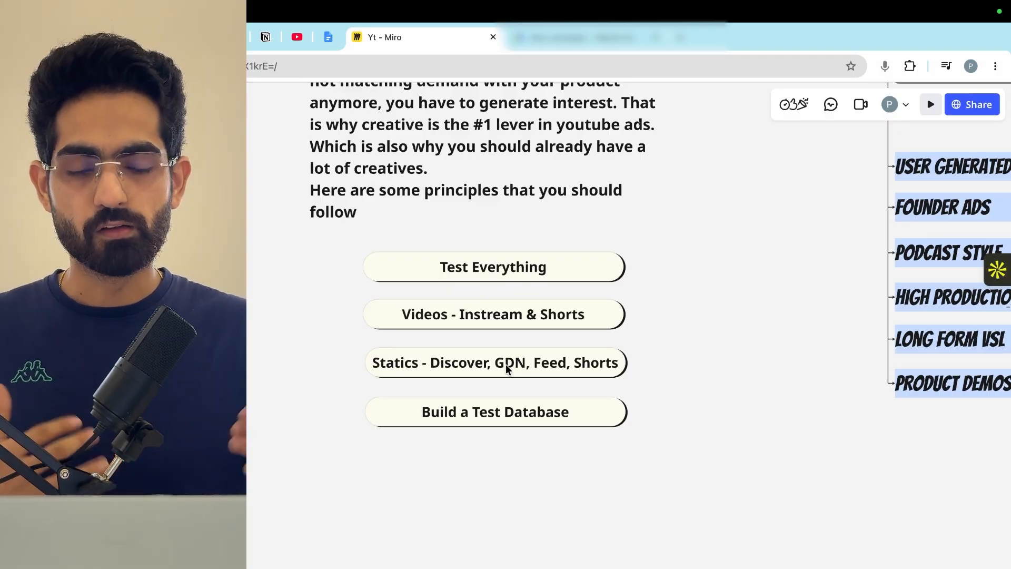
scroll(723, 530, up, 2)
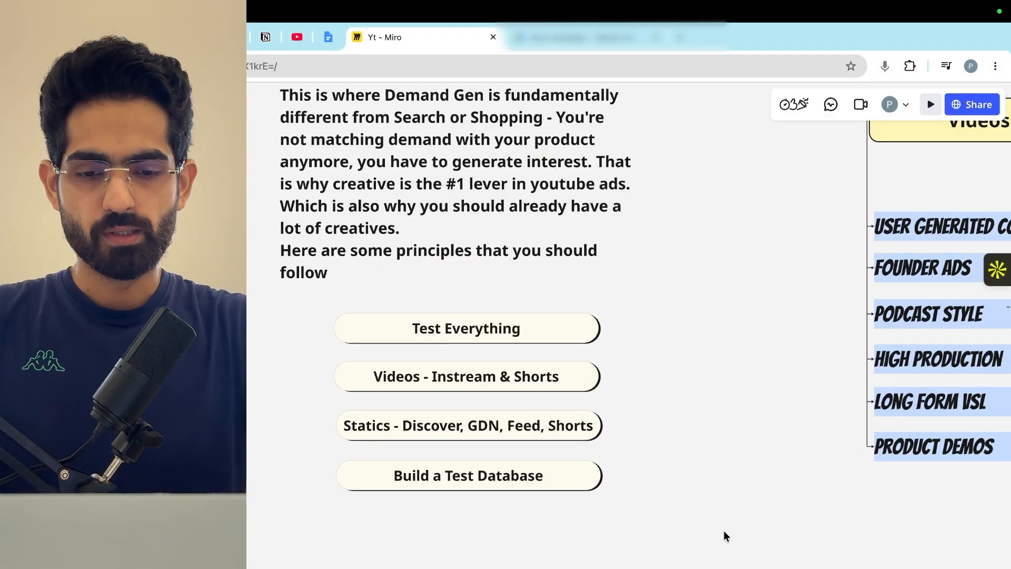
scroll(723, 529, down, 3)
scroll(618, 422, down, 1)
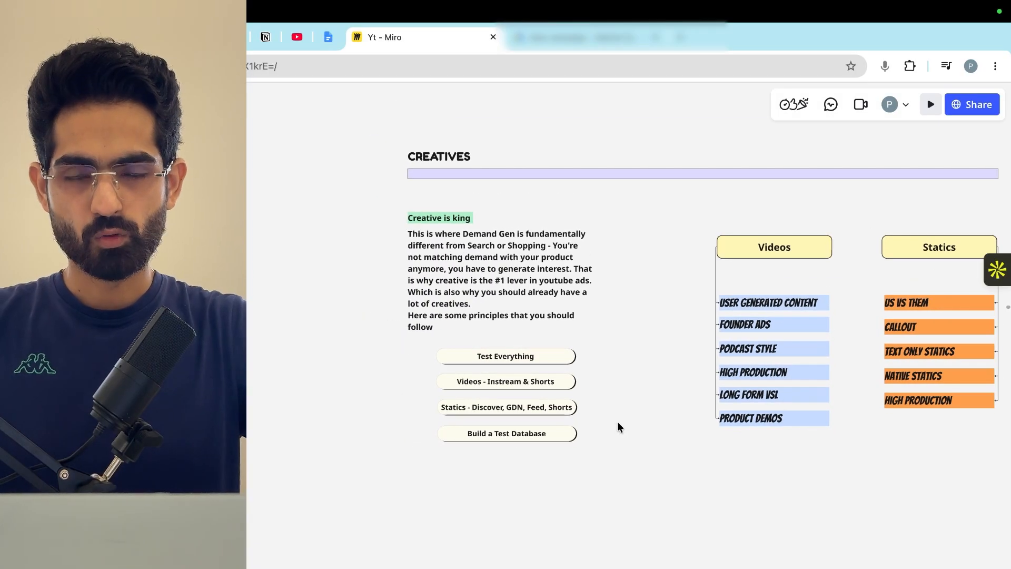
- Examine the Landing Pages section and its page types, and go to the Campaign Setup & Audiences section of the board
scroll(617, 424, right, 10)
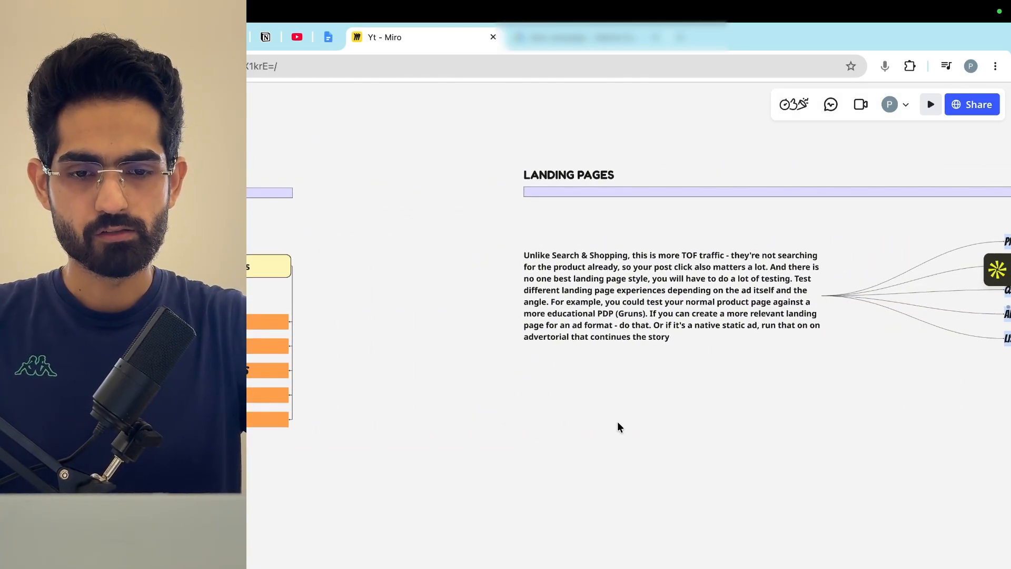
scroll(618, 350, right, 2)
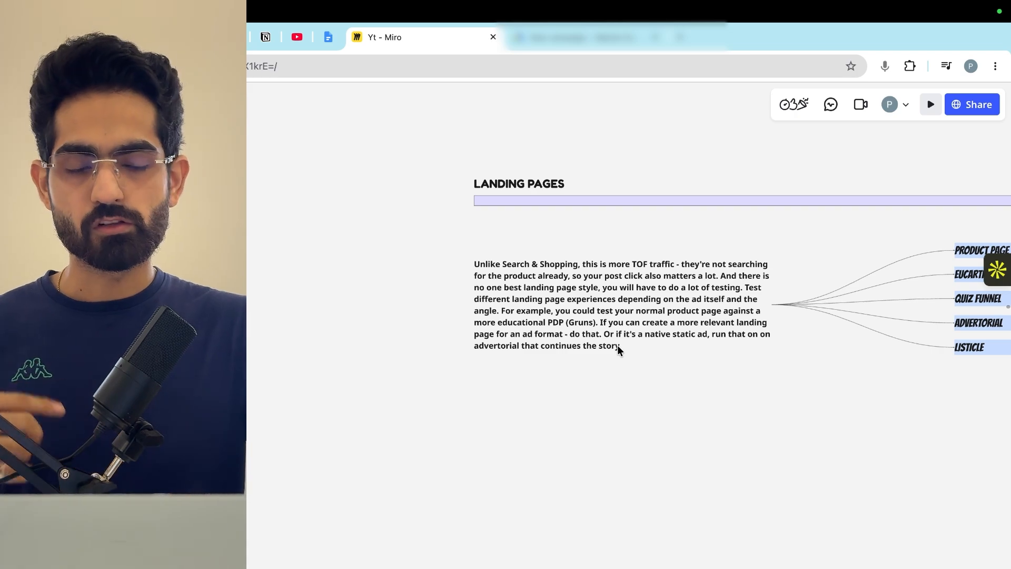
scroll(617, 346, right, 8)
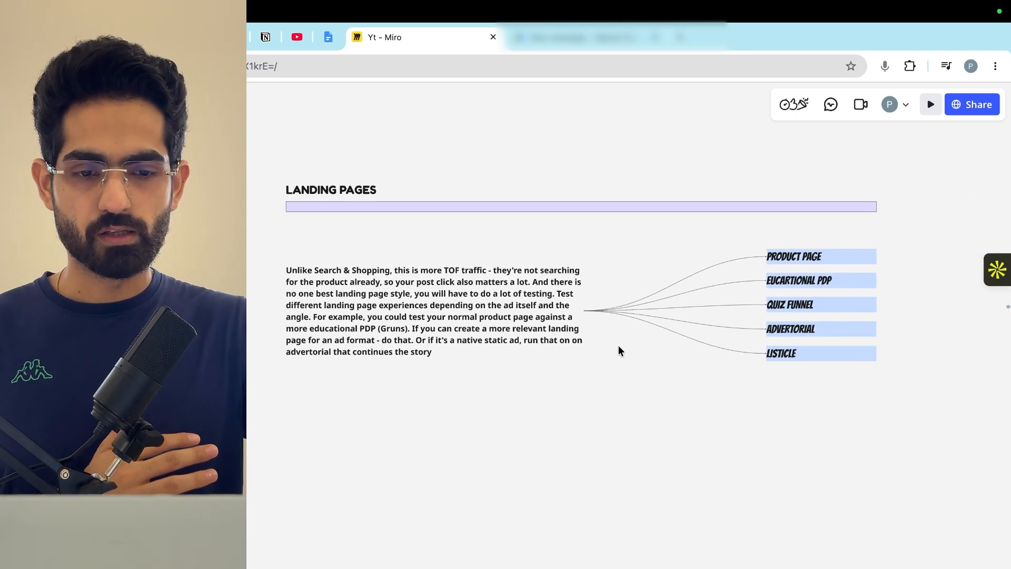
scroll(673, 339, right, 2)
scroll(673, 339, up, 2)
scroll(673, 339, right, 3)
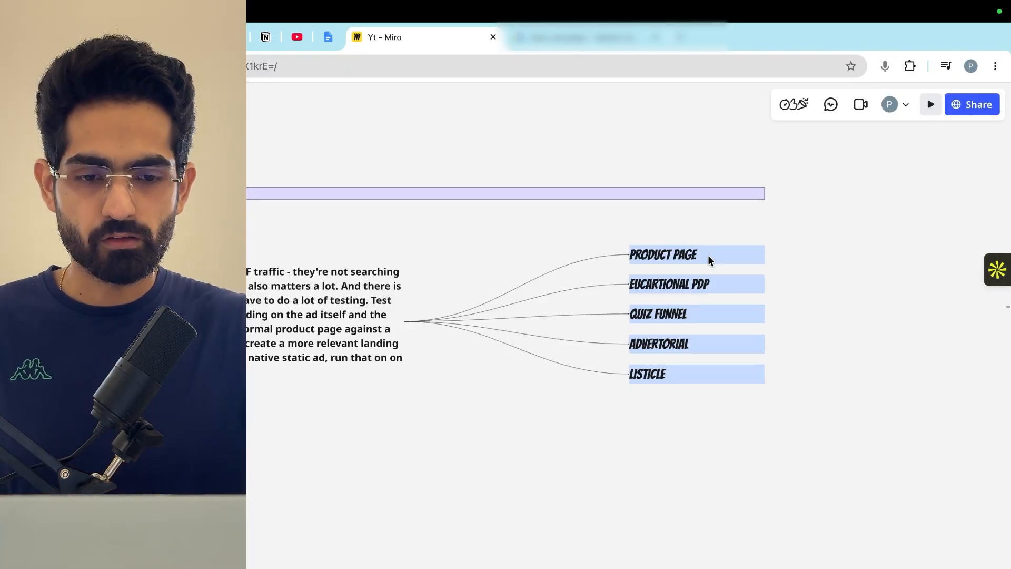
scroll(707, 255, down, 3)
scroll(605, 298, left, 15)
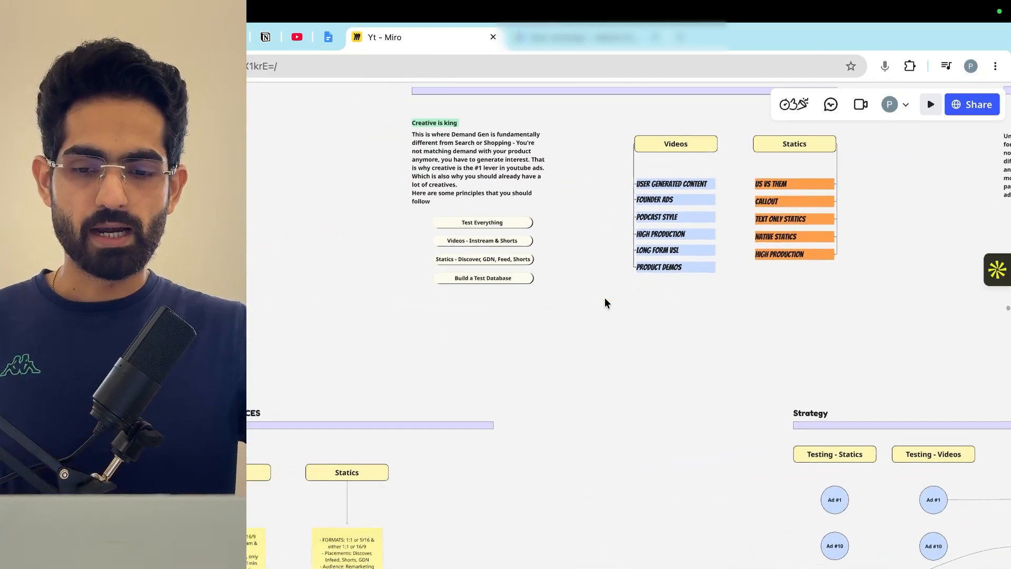
scroll(605, 298, down, 2)
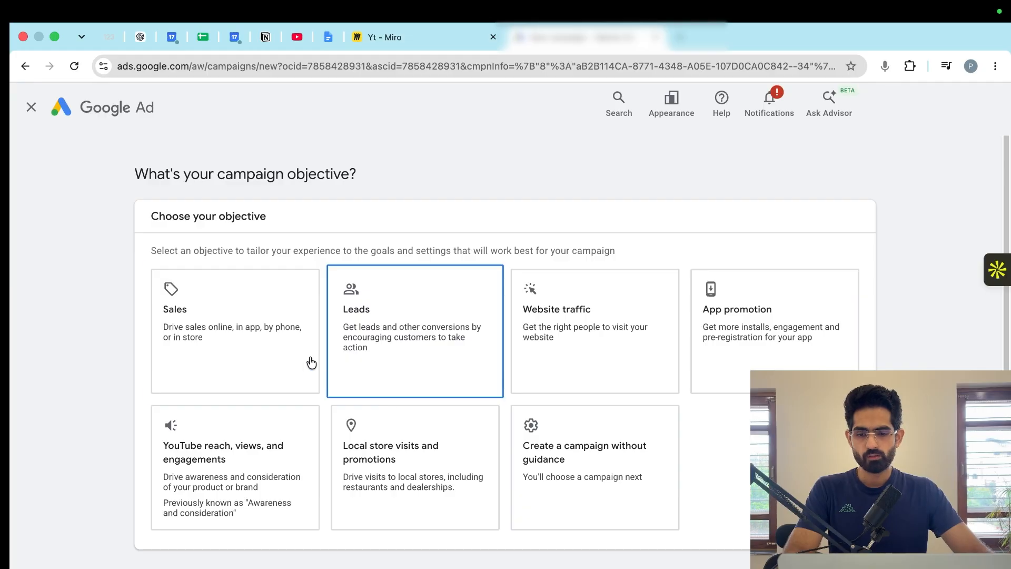
- Switch to Google Ads, choose the Sales objective, and remove Begin checkout and Add to cart from the campaign's conversion goals
click(294, 339)
scroll(294, 338, down, 5)
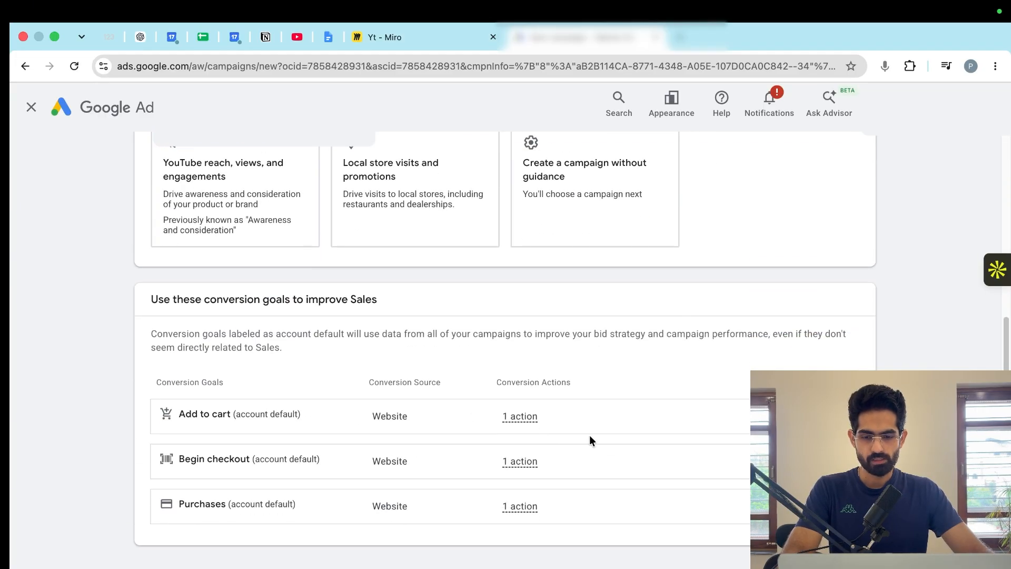
click(853, 462)
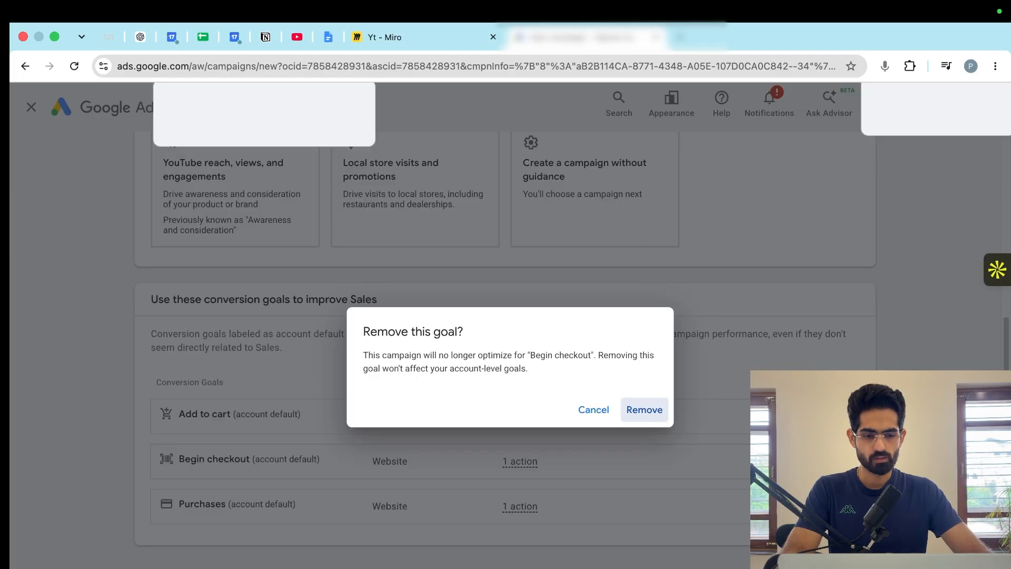
click(639, 418)
click(853, 437)
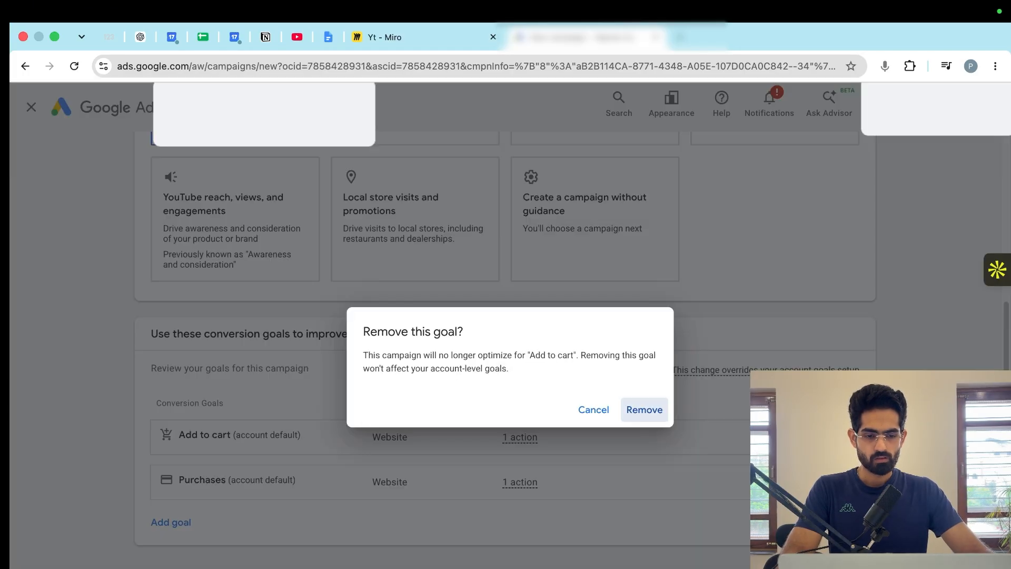
click(642, 409)
- Choose Demand Gen as the campaign type and start a new campaign instead of finishing the saved draft
scroll(524, 530, down, 7)
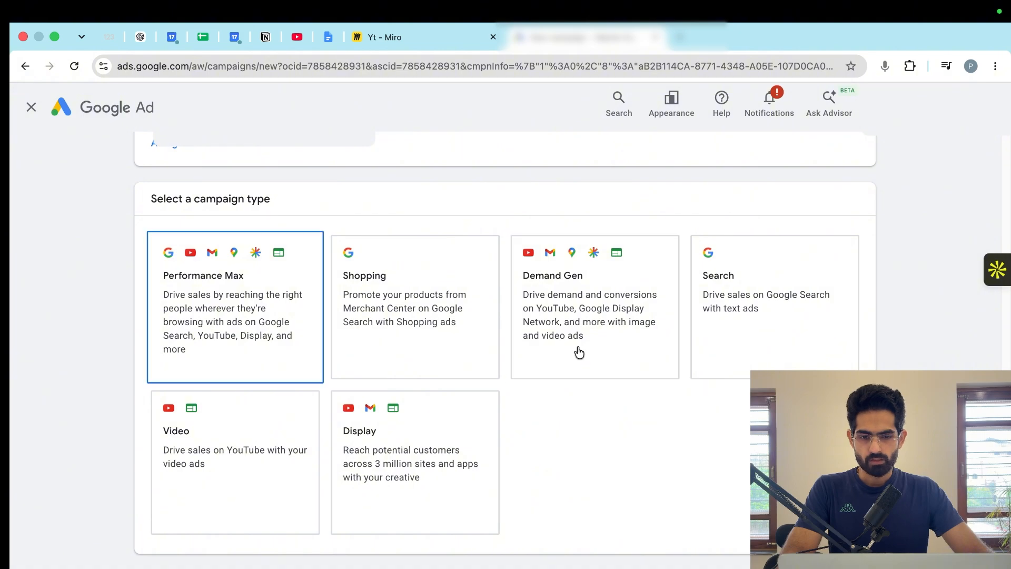
click(632, 339)
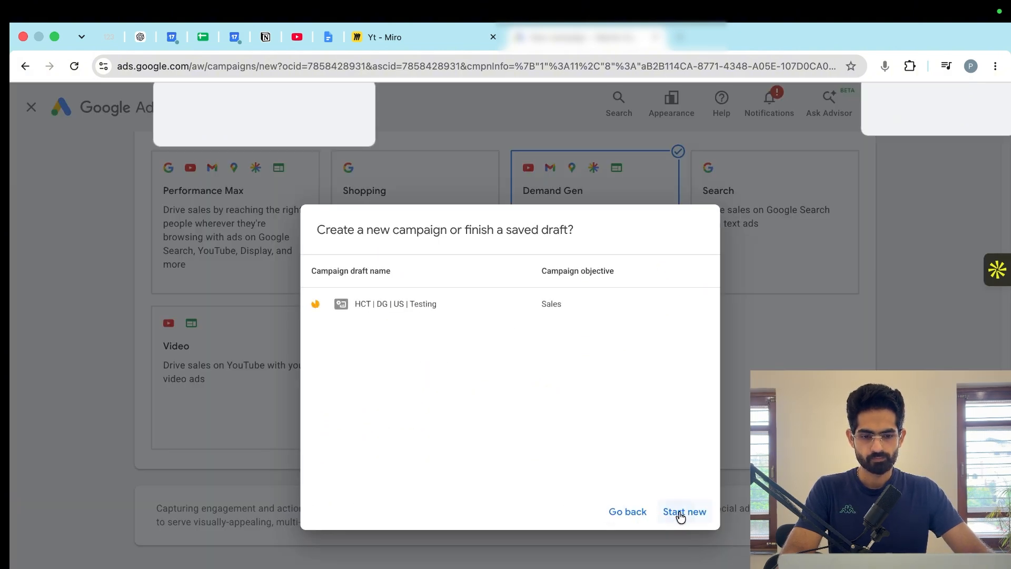
click(677, 514)
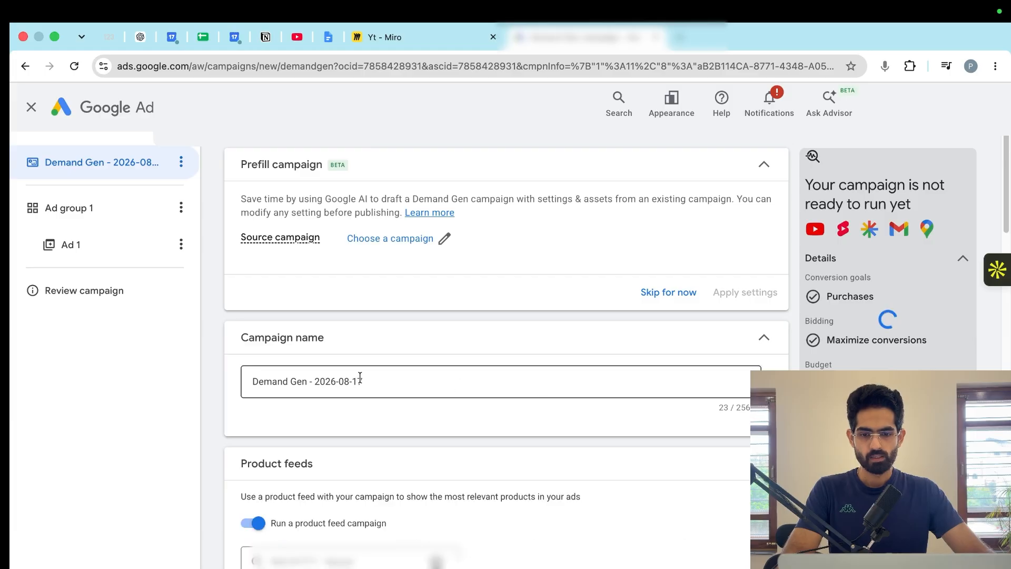
- Name the campaign "HCT | US | DG | Testing"
triple_click(355, 380)
text(HCT | US)
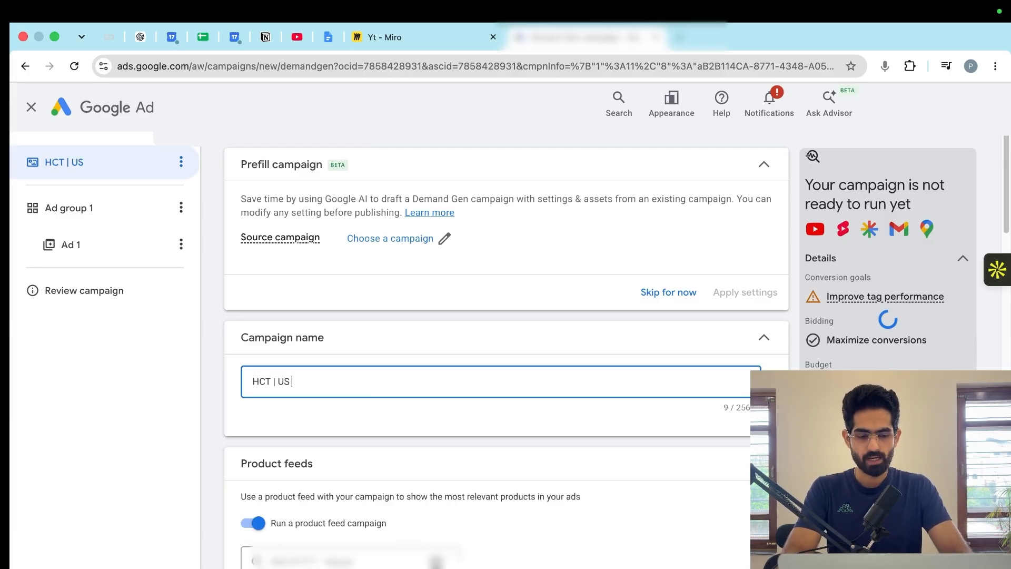
text( | DG )
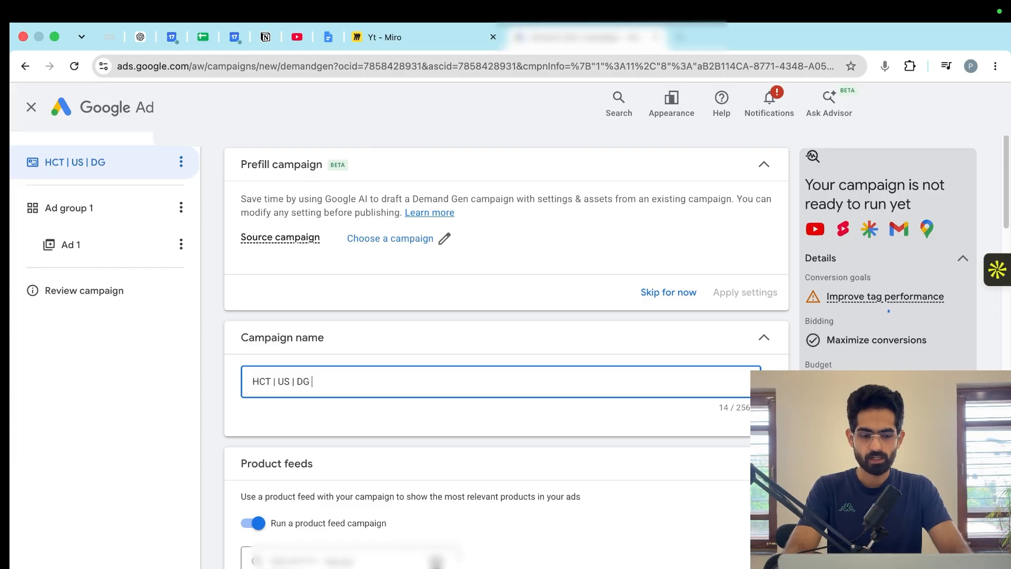
text(| Testing)
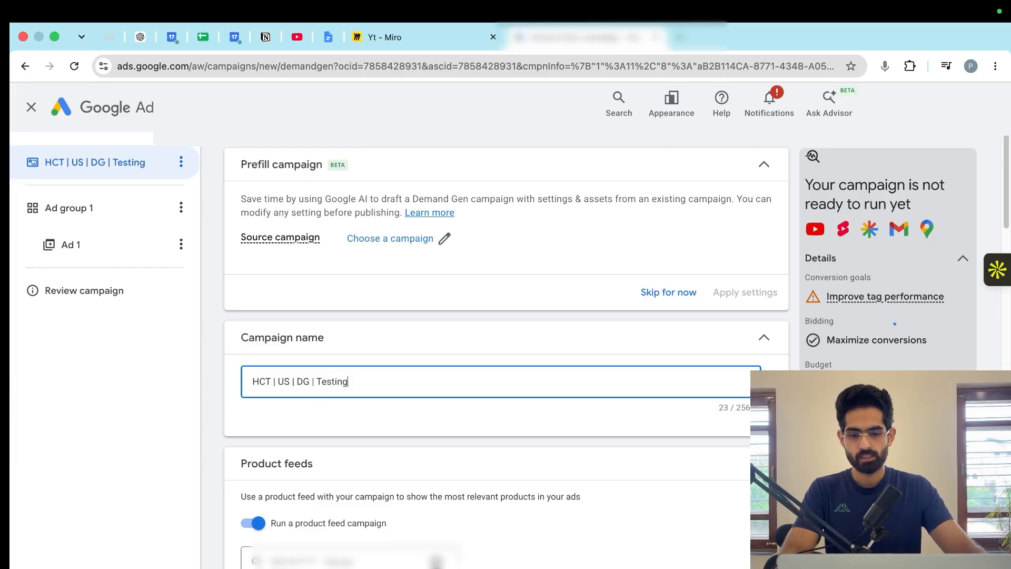
- Turn off the option to run a product feed campaign
scroll(339, 379, down, 2)
scroll(339, 379, down, 3)
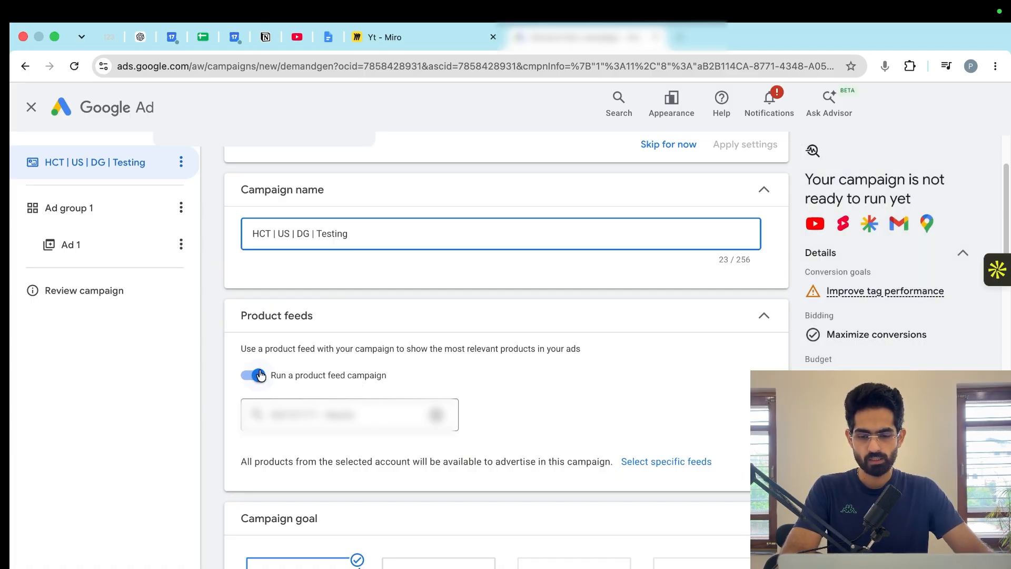
click(236, 375)
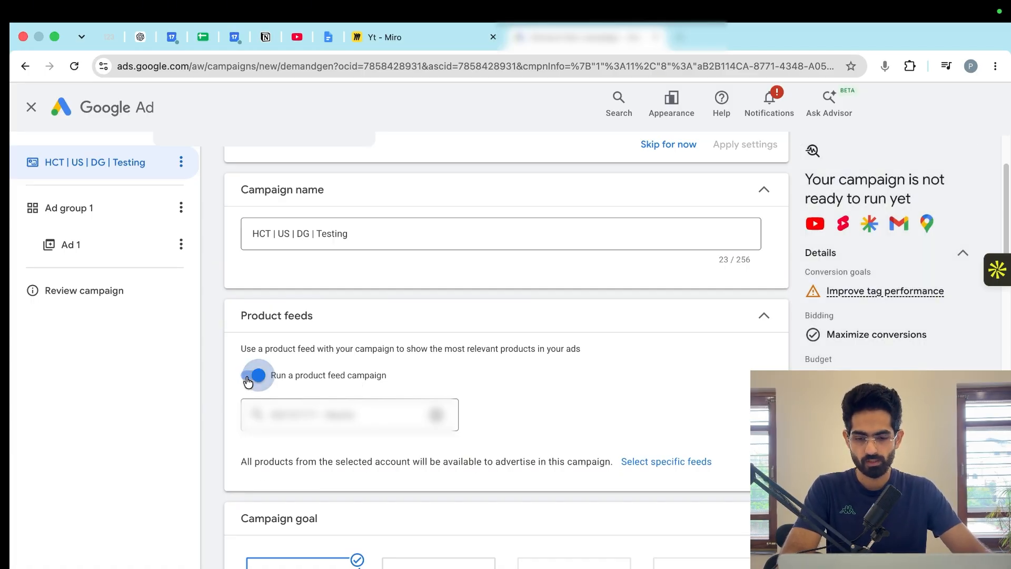
- Keep Conversions as the campaign goal and set the daily budget to $50.00
scroll(290, 441, down, 3)
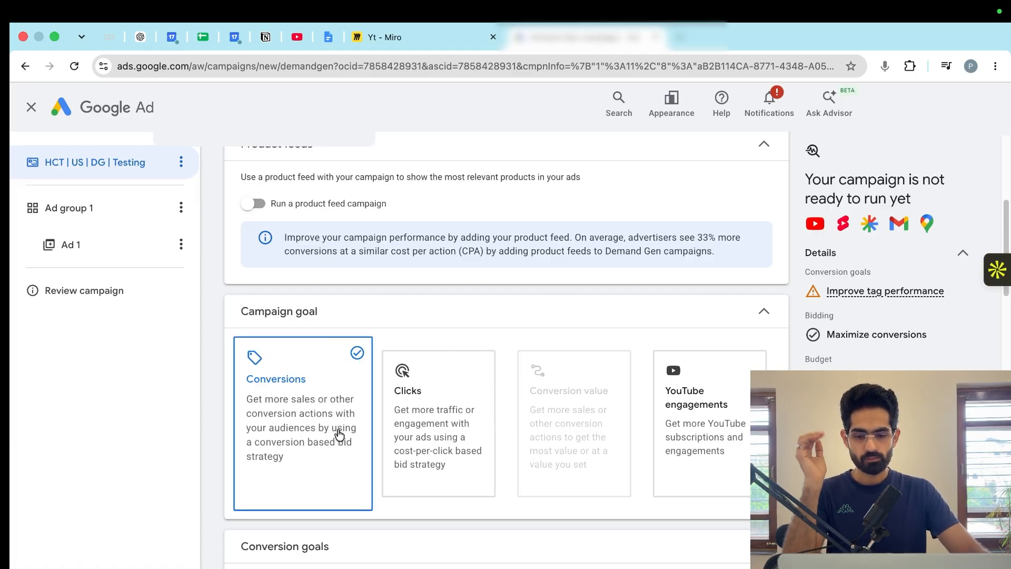
scroll(474, 495, down, 1)
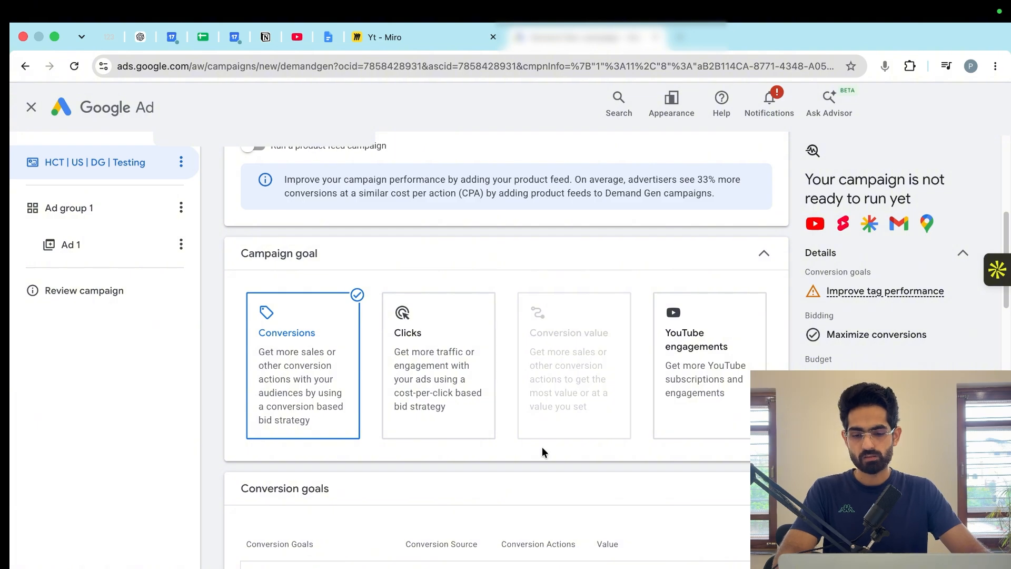
scroll(541, 448, down, 8)
scroll(342, 416, down, 2)
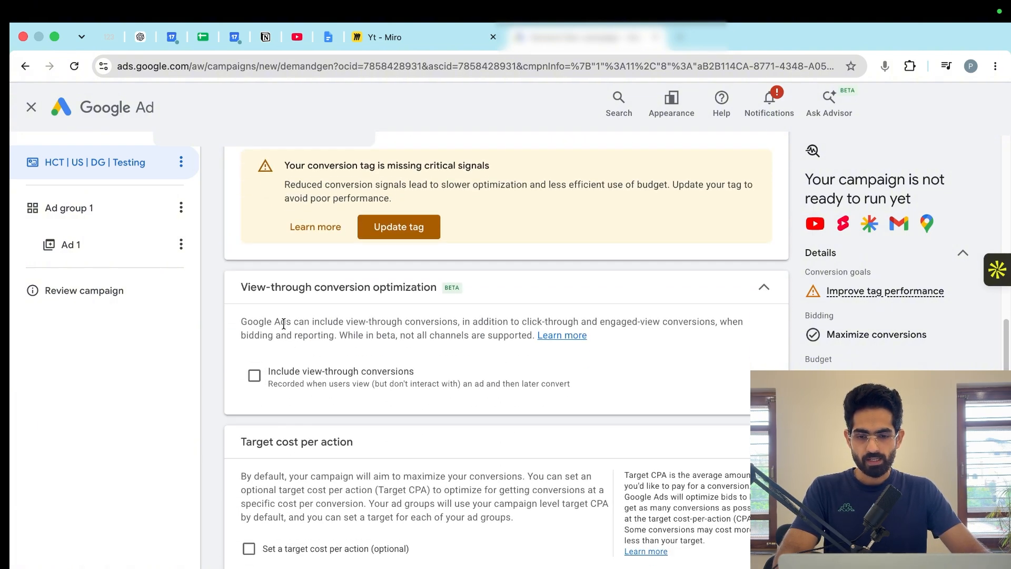
scroll(252, 416, down, 3)
scroll(326, 460, down, 5)
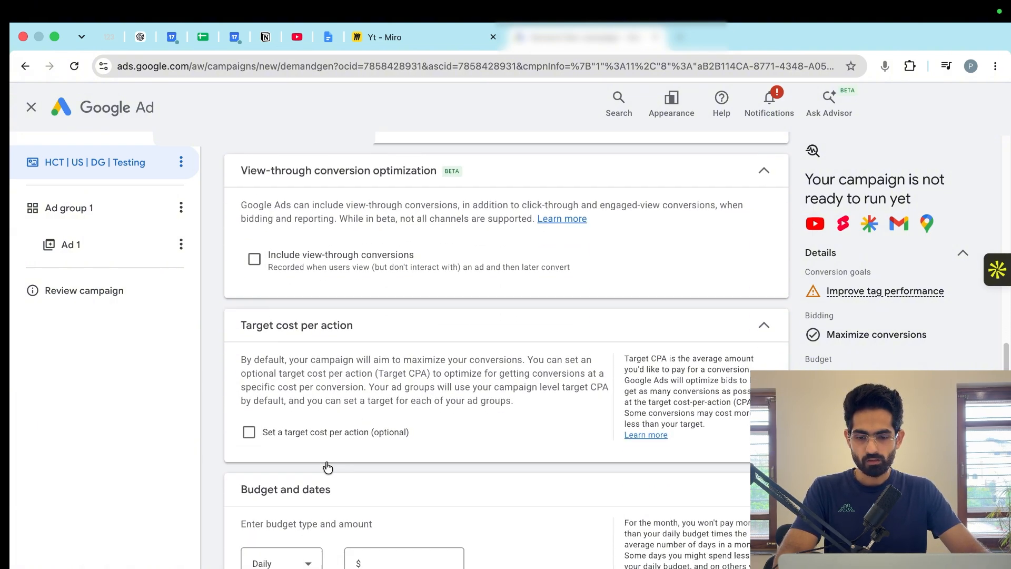
click(401, 347)
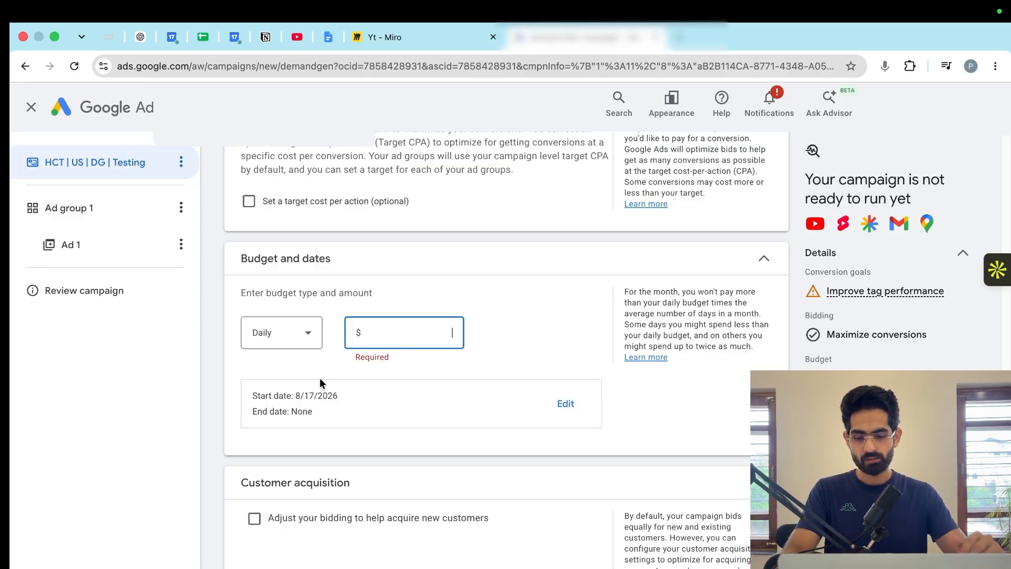
text(50)
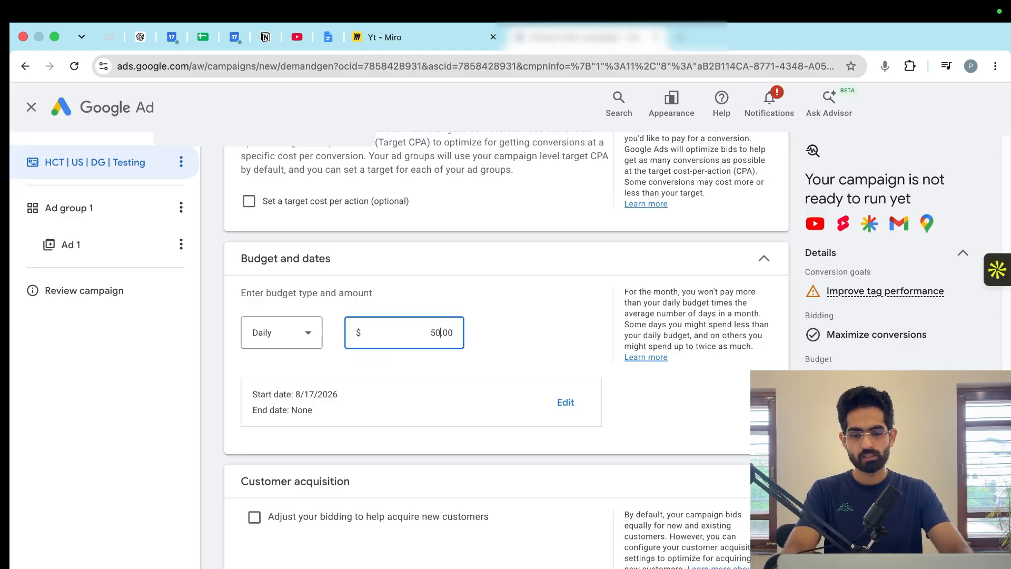
- Leave the brand guidelines empty and declare that the campaign doesn't have EU political ads
scroll(444, 490, down, 5)
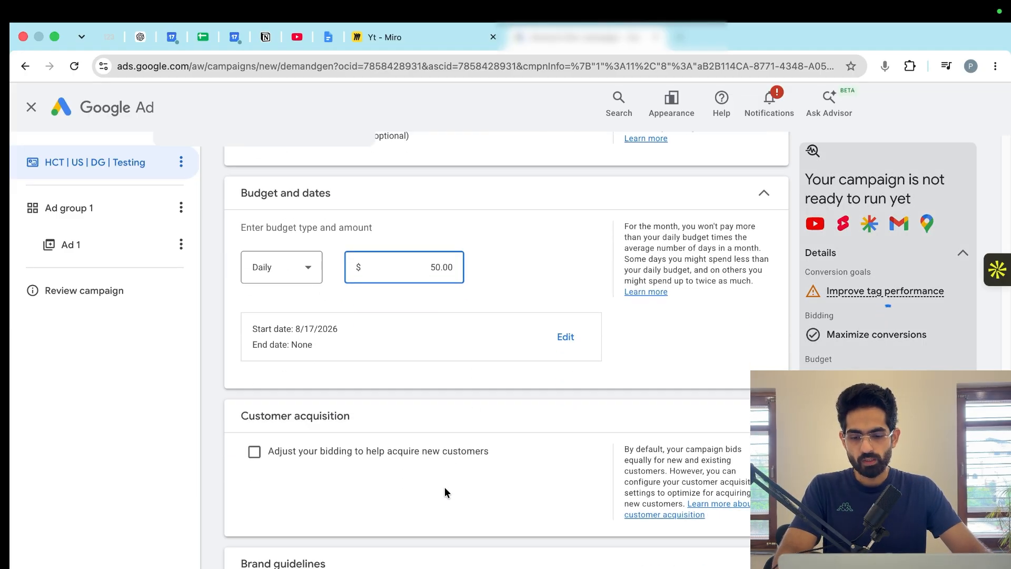
scroll(347, 553, down, 1)
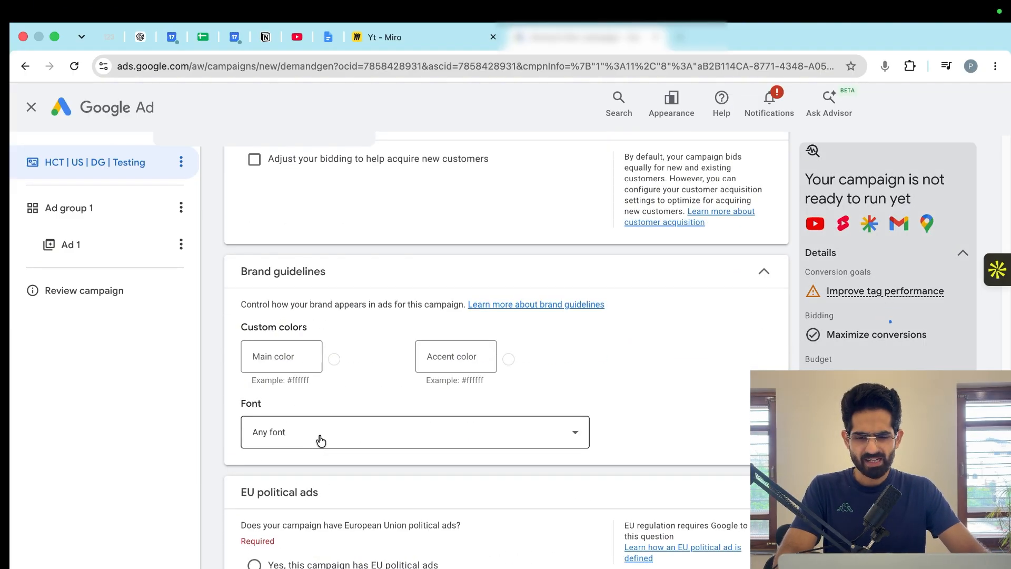
click(462, 356)
click(376, 366)
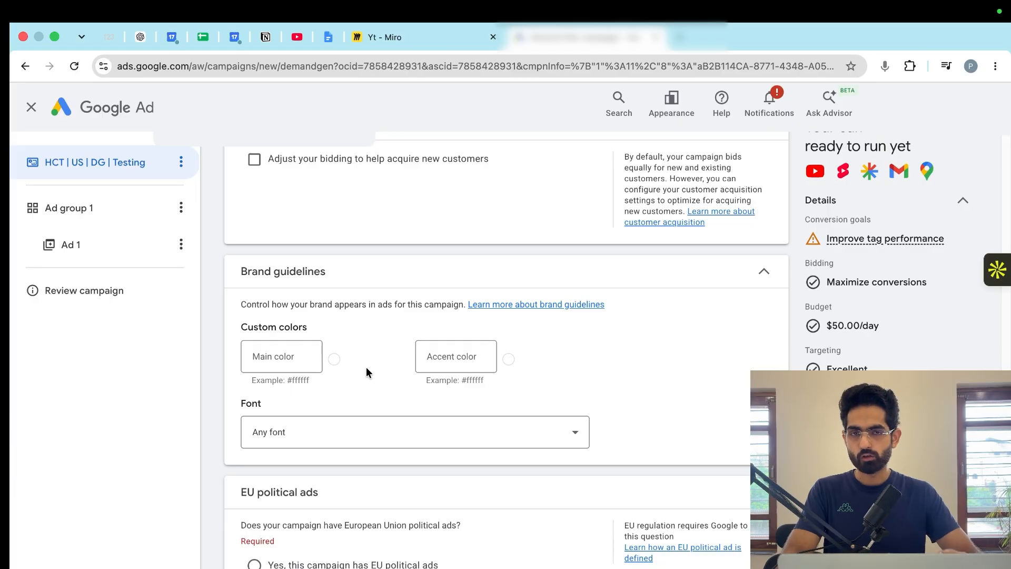
scroll(366, 372, down, 5)
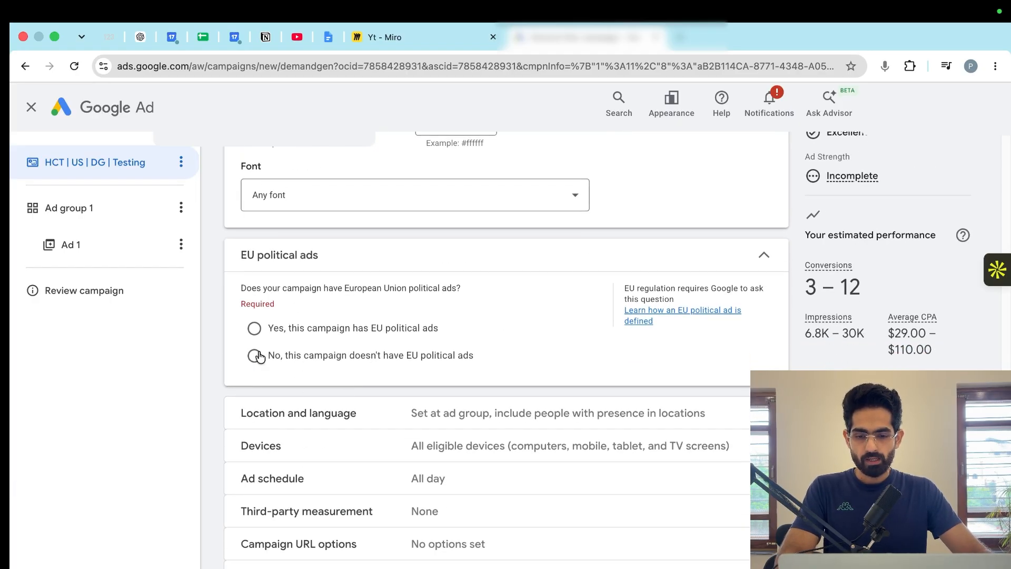
click(256, 356)
- Enable campaign-level location and language settings, and collapse that section to reach the location and language choices
scroll(308, 411, down, 2)
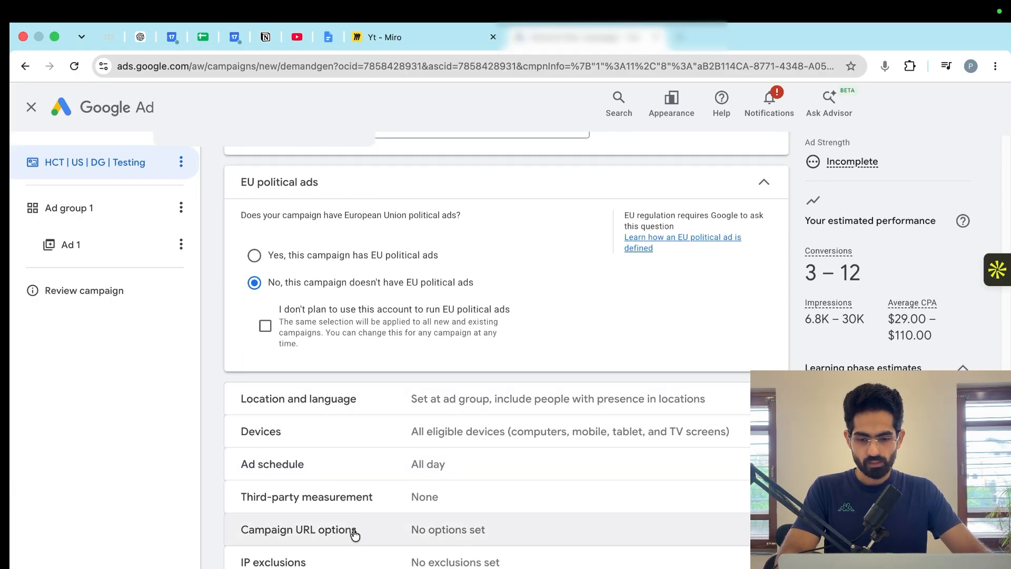
click(413, 411)
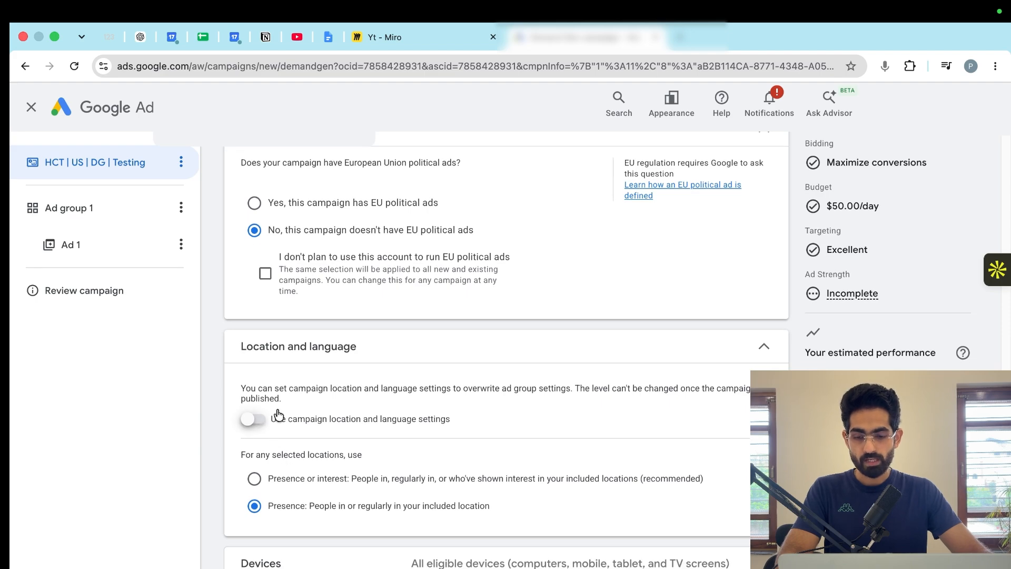
click(255, 420)
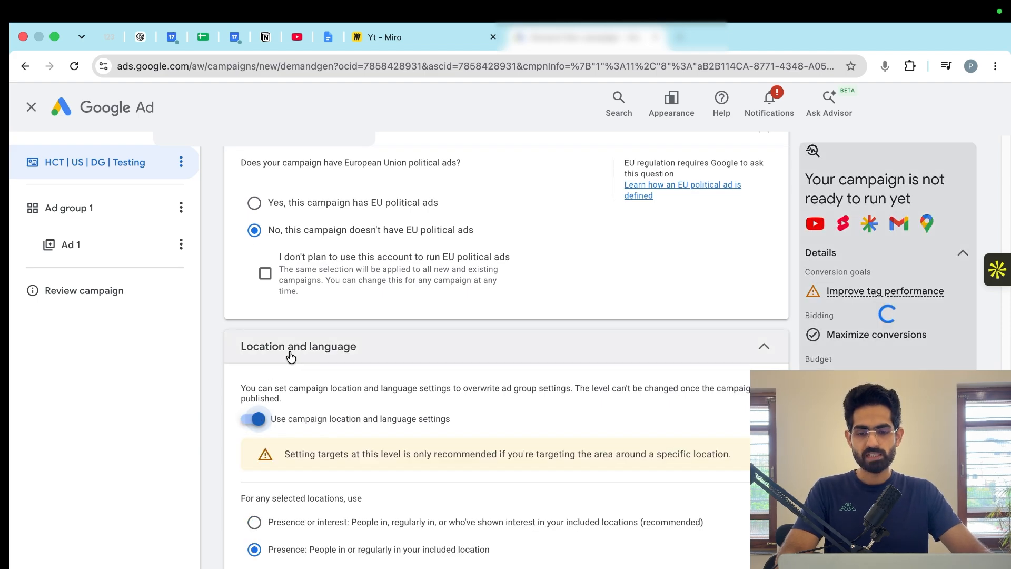
drag(290, 354, 325, 357)
scroll(354, 459, down, 2)
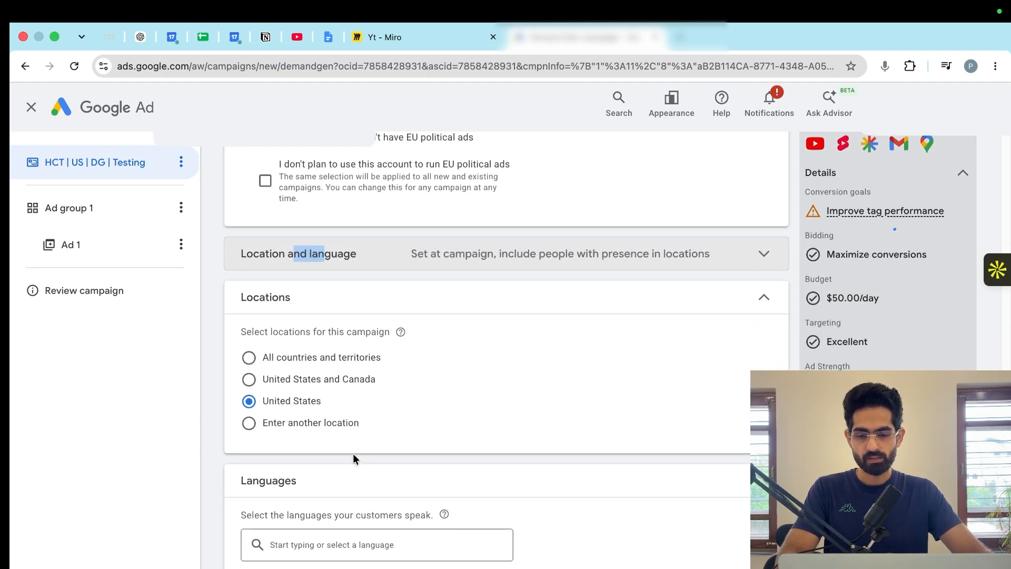
- Go on from the location and language settings to the ad group and name it "Prospecting | Instreadm & Shorts | Videos"
scroll(354, 458, down, 3)
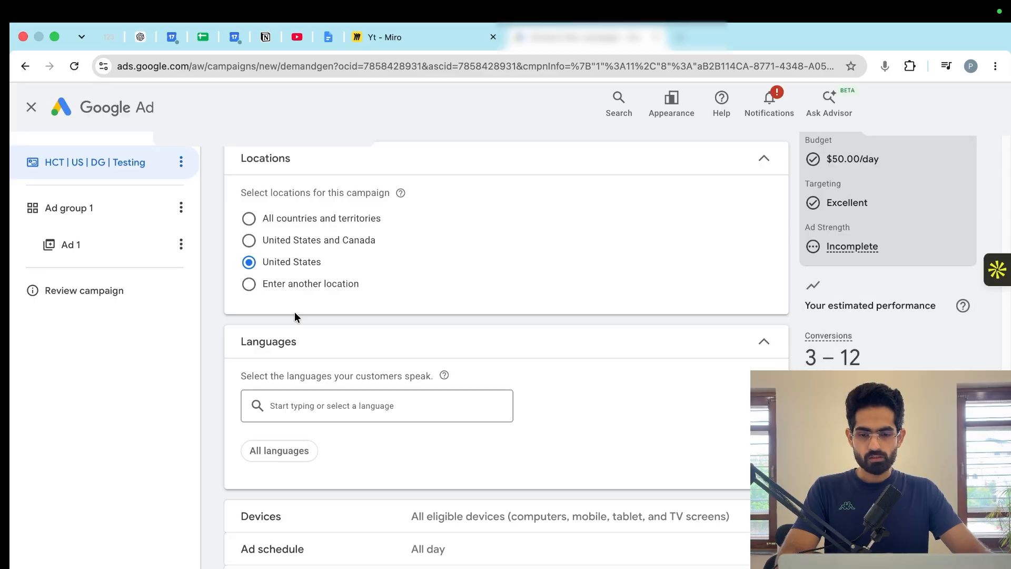
scroll(316, 452, down, 2)
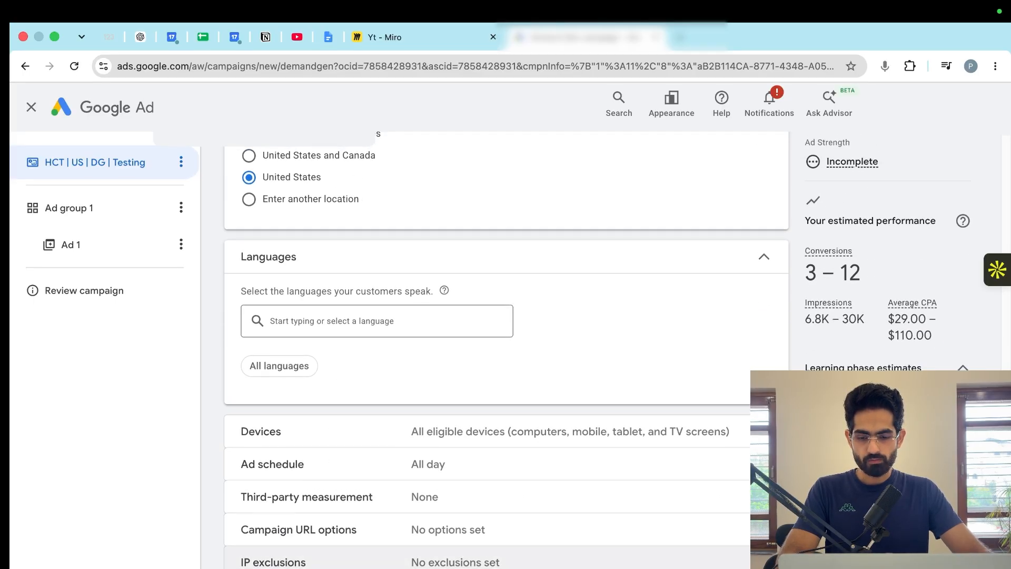
scroll(374, 434, up, 3)
scroll(345, 546, down, 3)
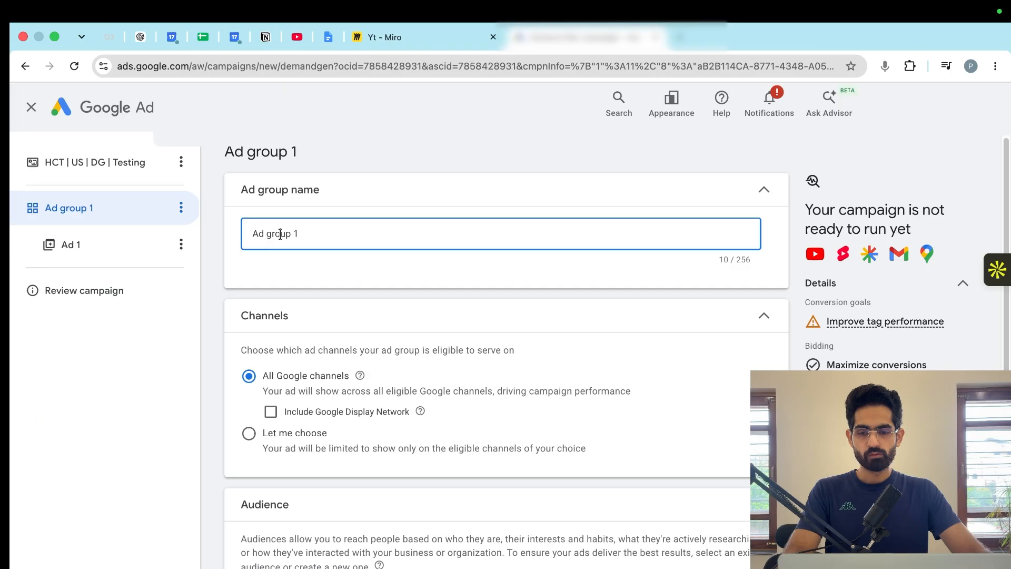
triple_click(280, 234)
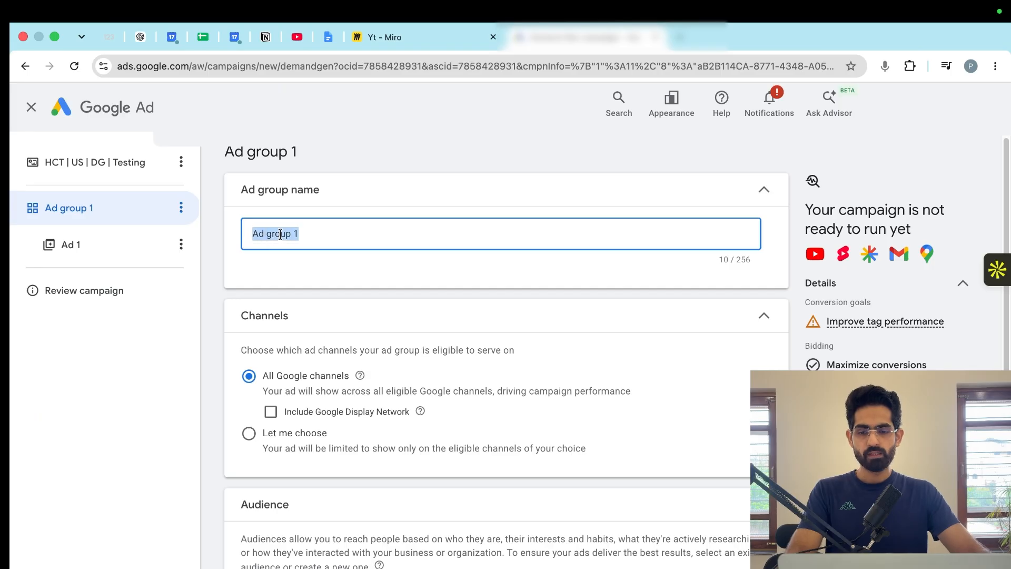
text(Pr)
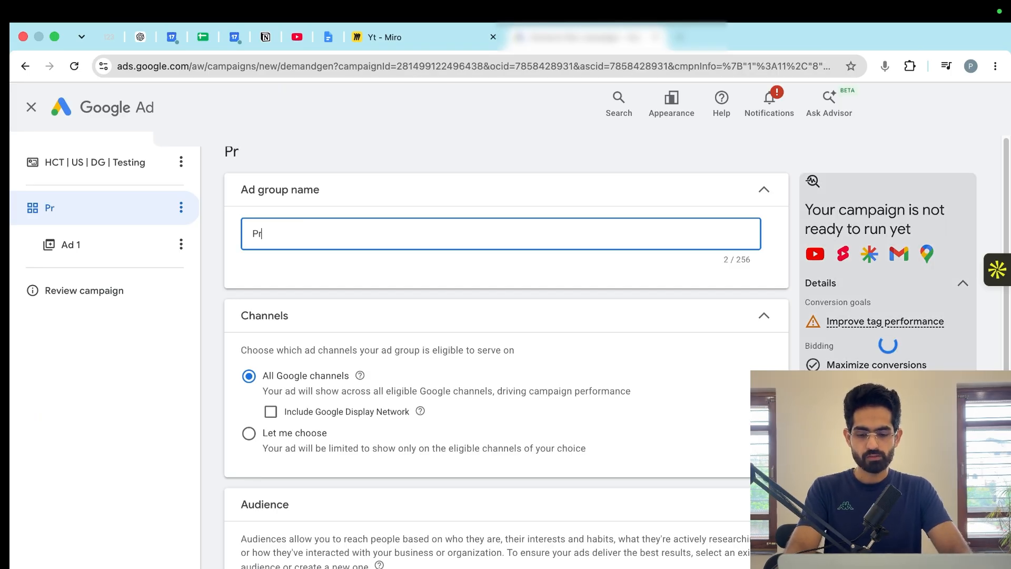
text(ospe)
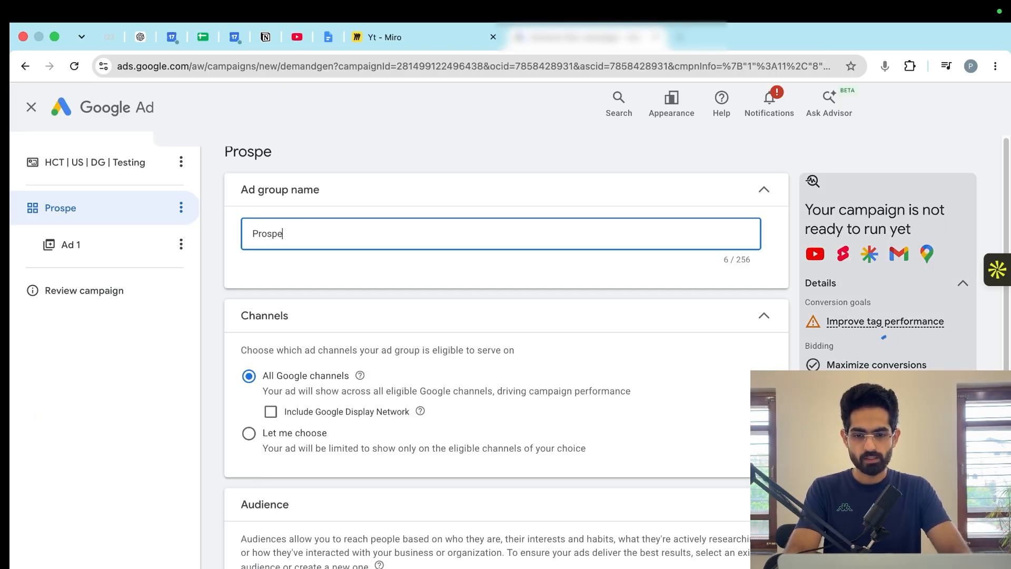
text(cting | In)
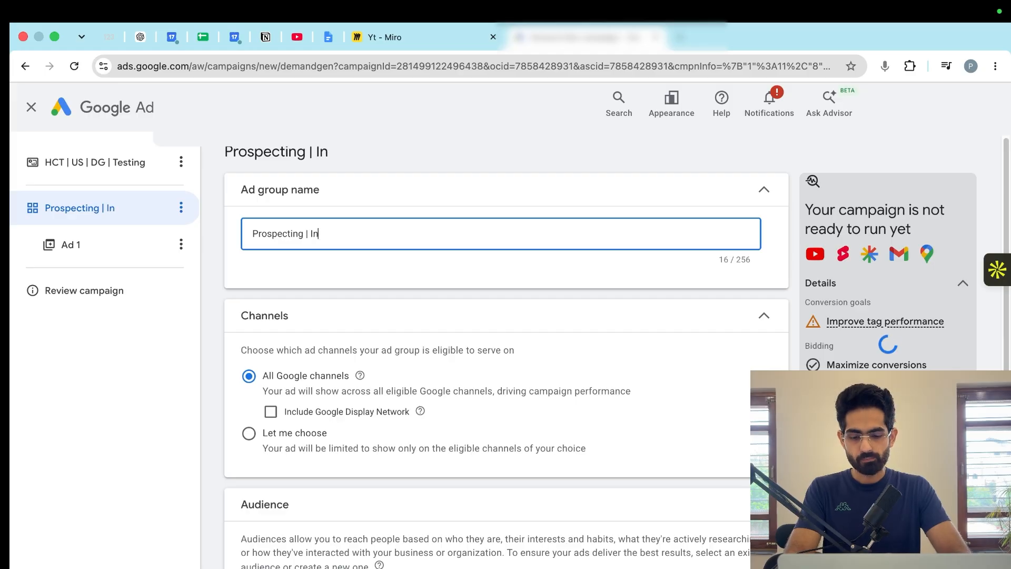
text(streadm)
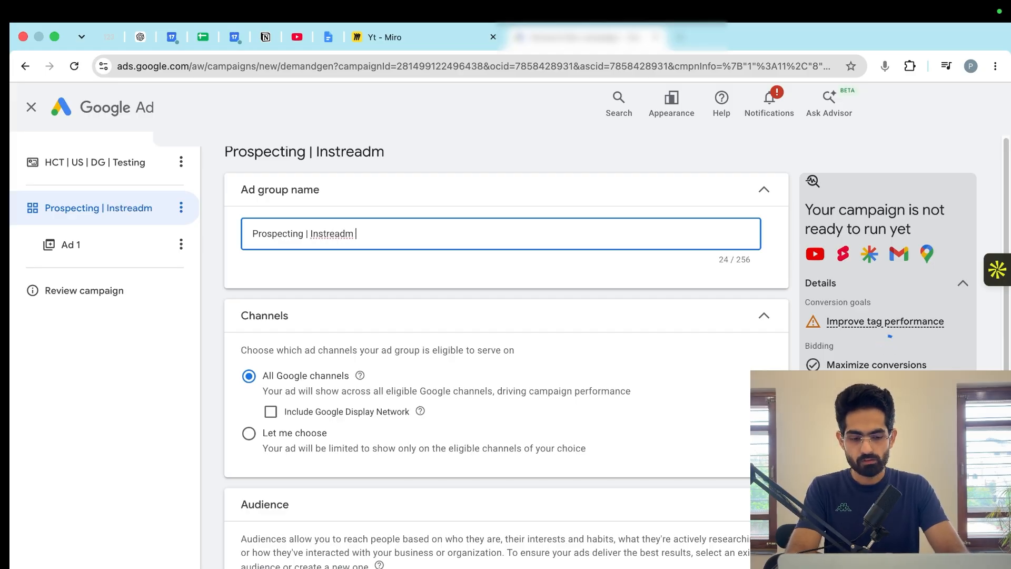
text( & )
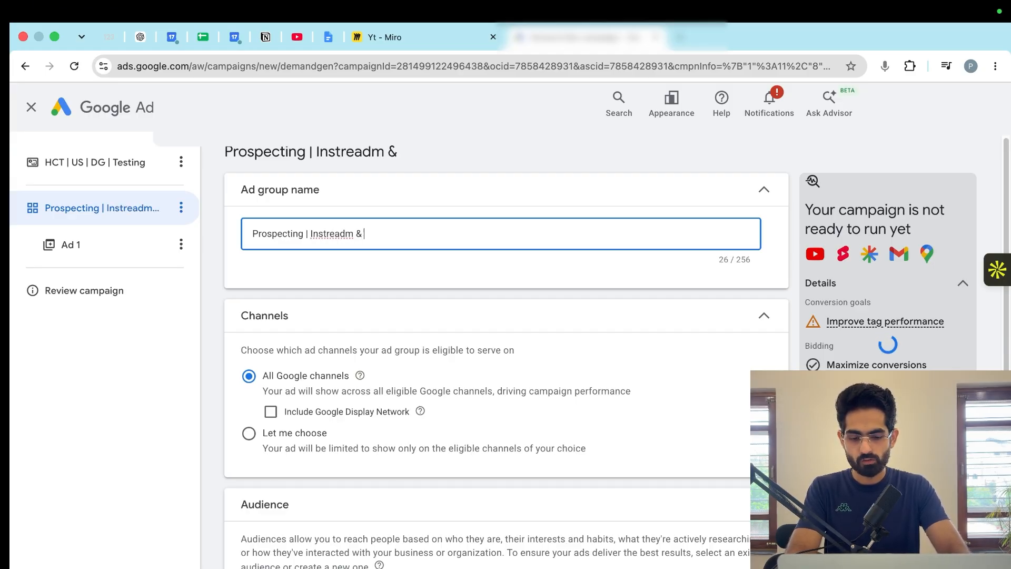
text(Shorts)
scroll(294, 330, down, 1)
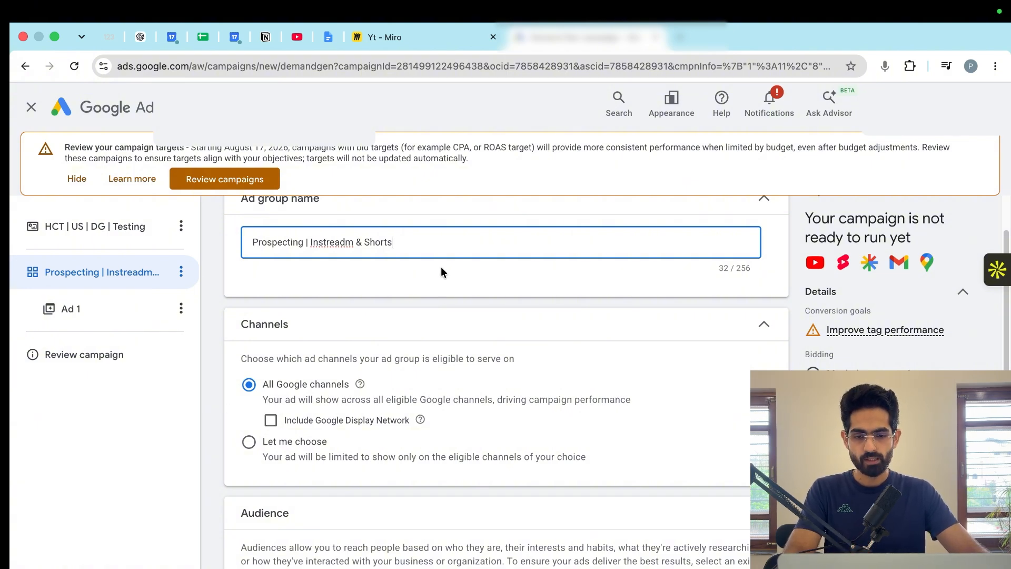
text(| Videos)
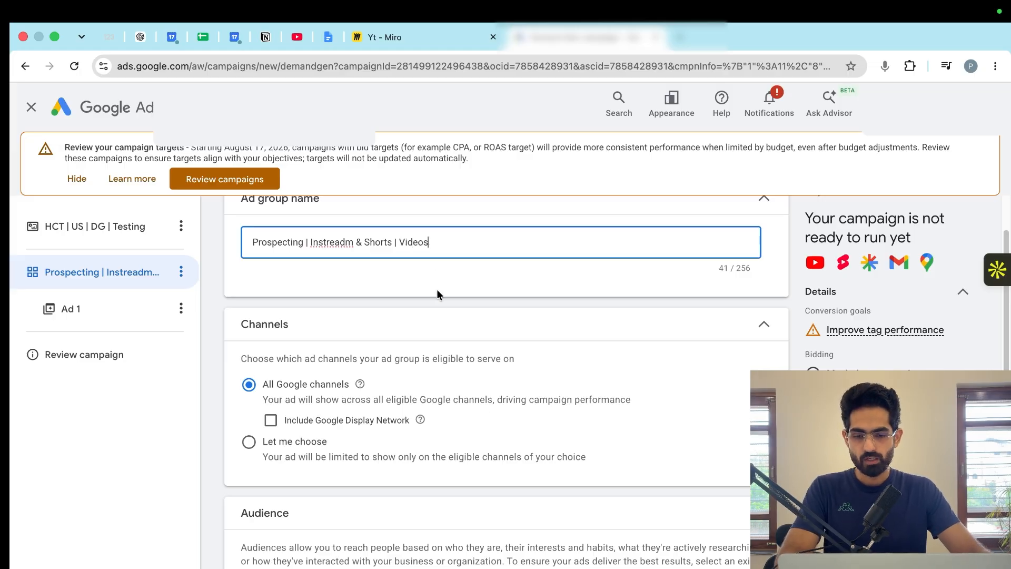
- Limit the ad group's channels to YouTube in-stream and YouTube Shorts, excluding YouTube in-feed, Discover, Gmail, Google Display Network and Maps
scroll(410, 316, down, 3)
click(257, 287)
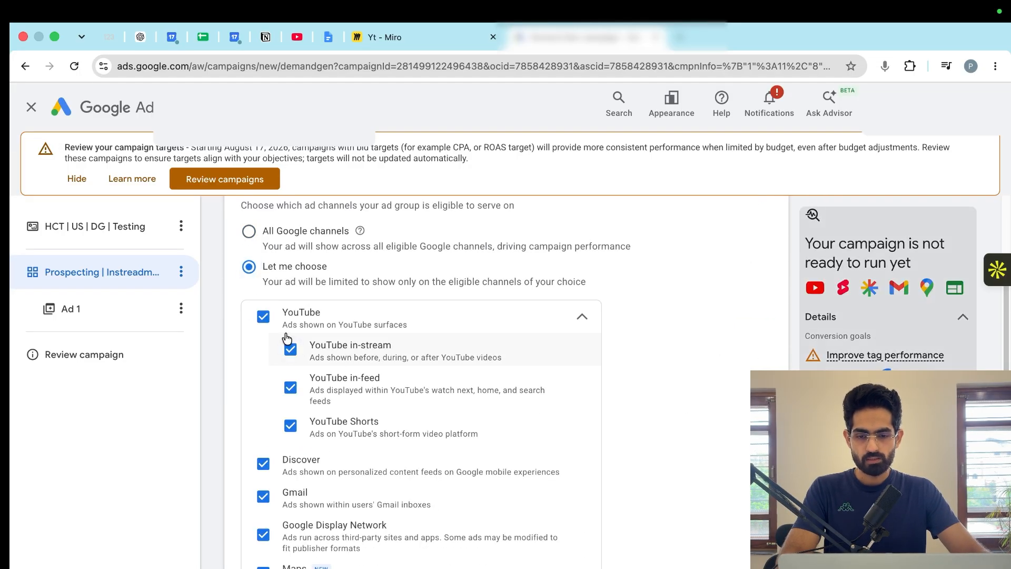
click(263, 463)
click(263, 496)
click(263, 534)
click(263, 567)
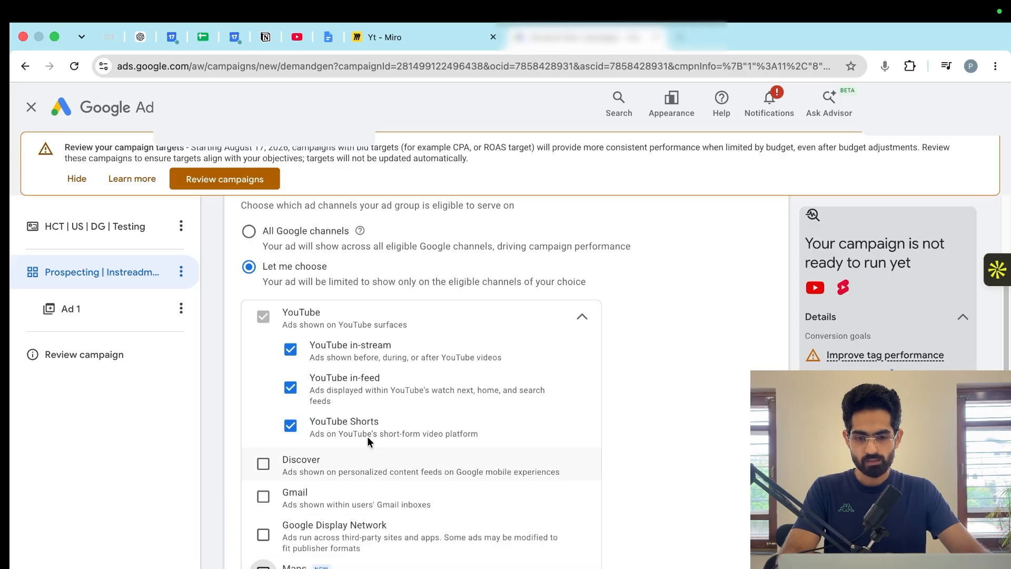
click(297, 391)
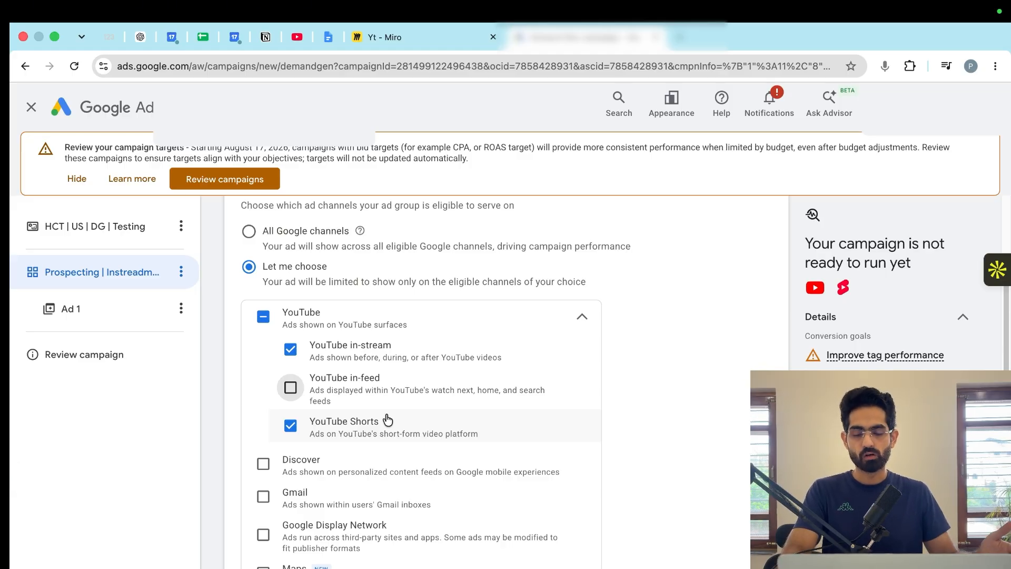
- Start a new audience for the ad group and name it "Prospecting"
scroll(316, 337, down, 3)
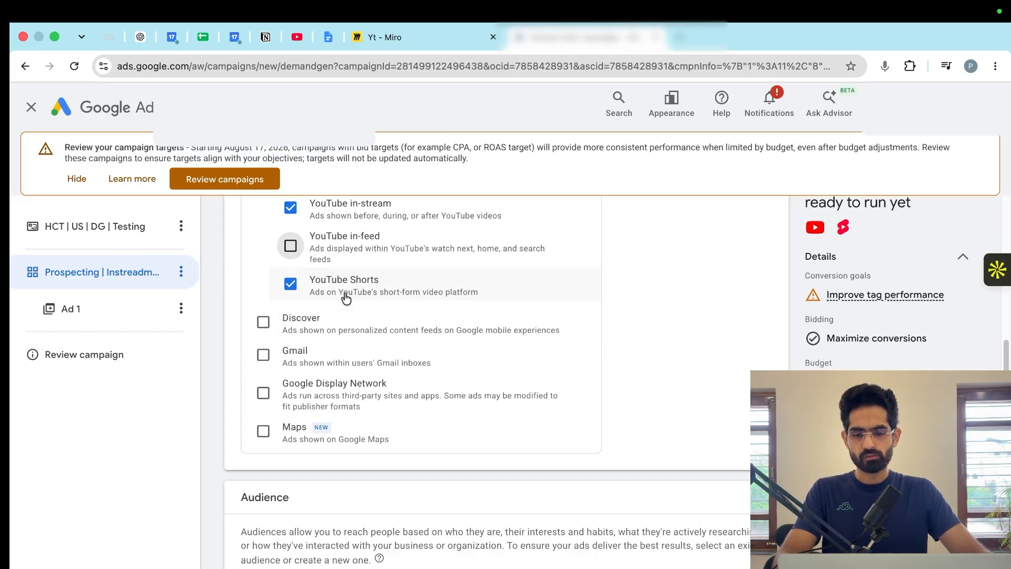
scroll(346, 298, down, 4)
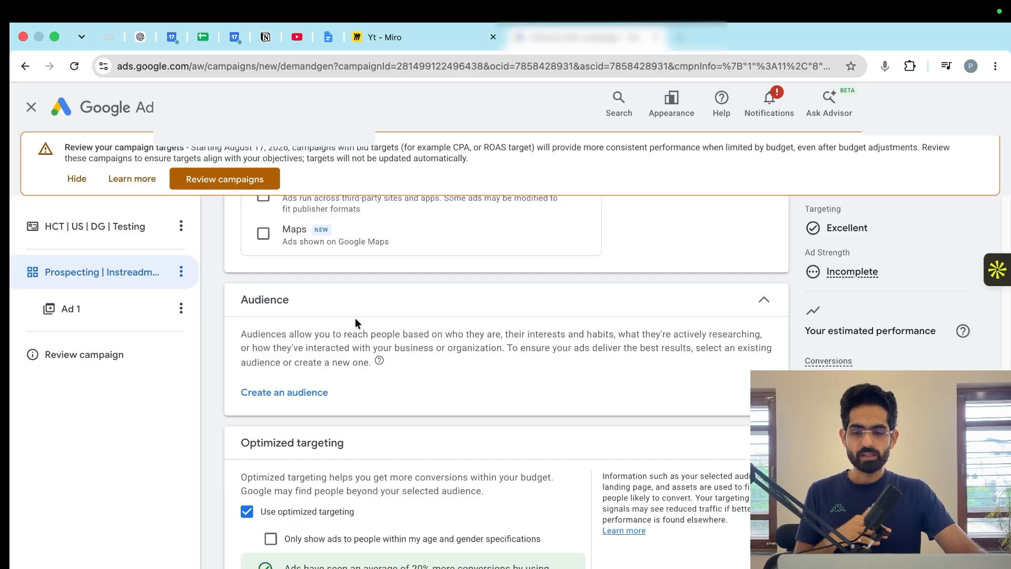
click(323, 389)
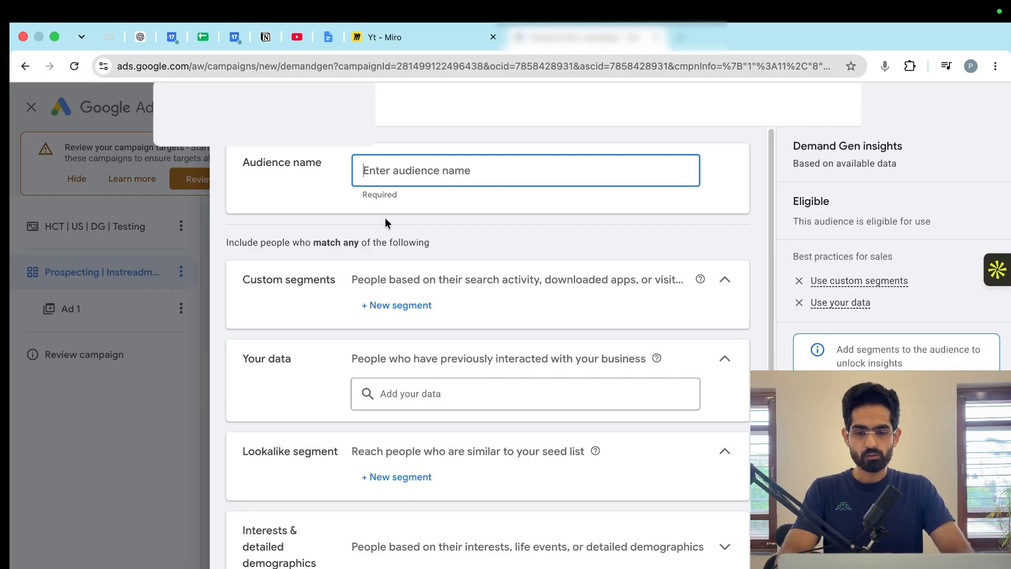
text(Prospe)
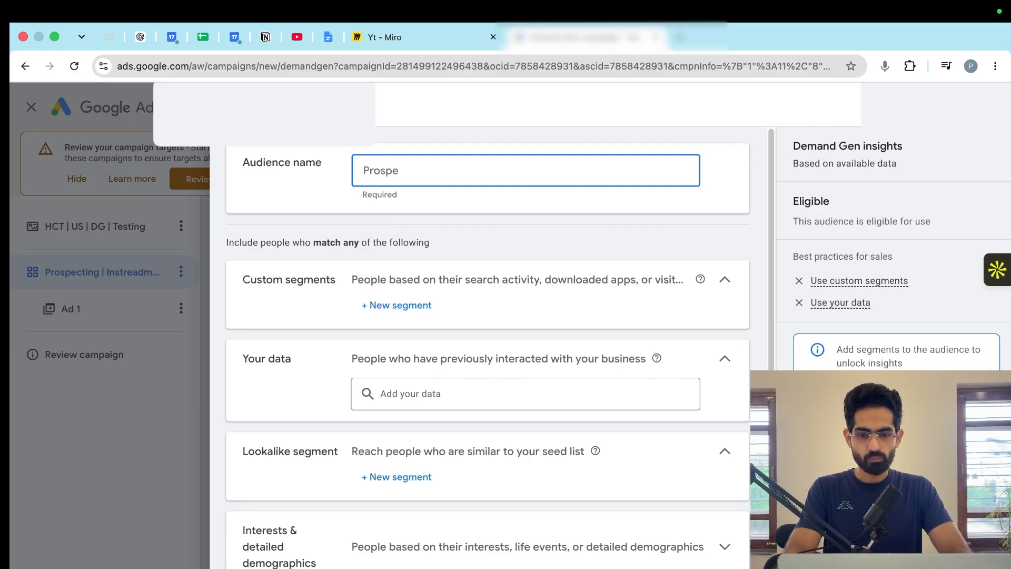
text(cting)
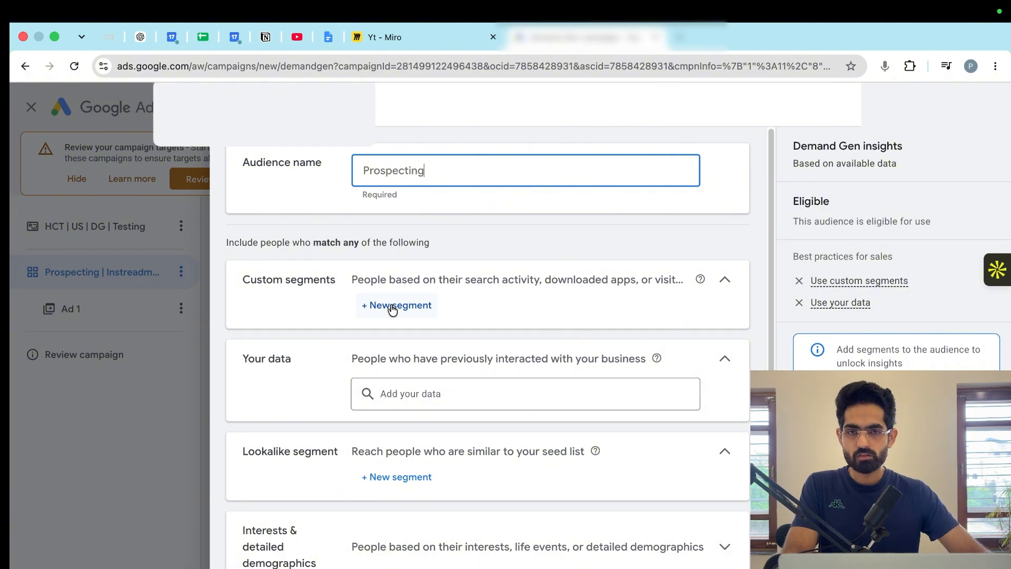
- Examine the custom segment options for Google search terms, interests or purchase intentions, and people who browse types of websites
click(392, 307)
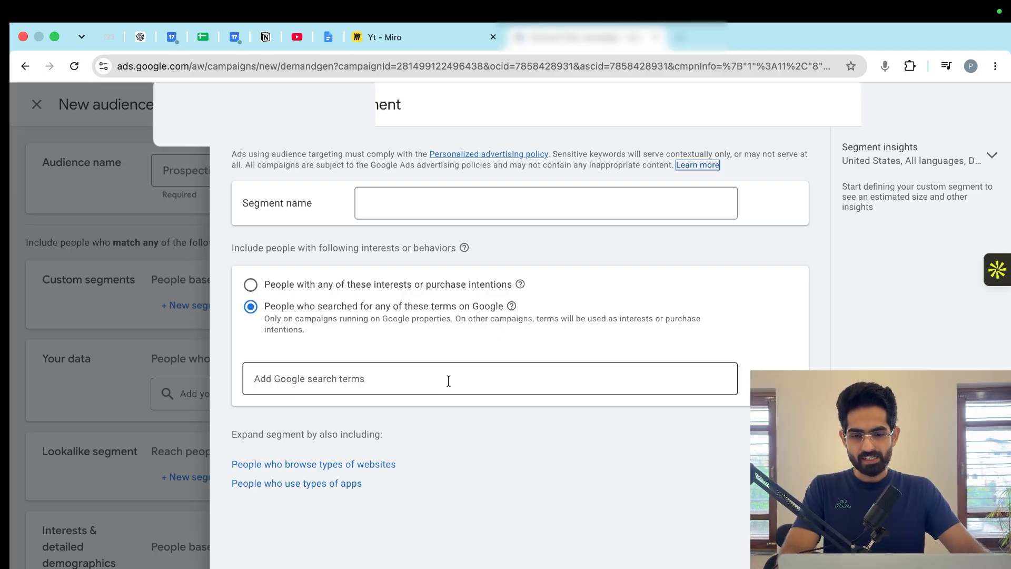
drag(309, 307, 503, 315)
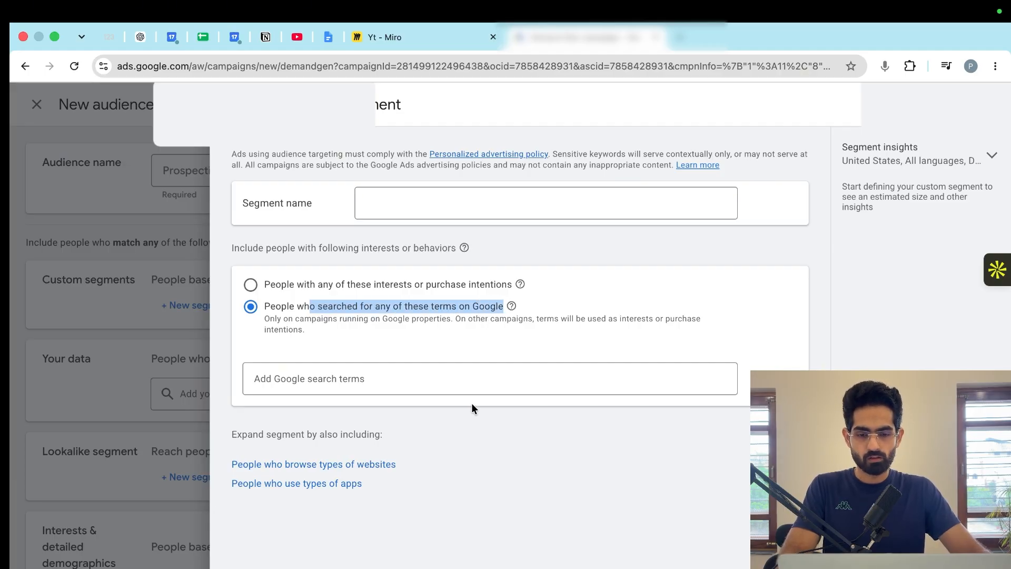
click(447, 377)
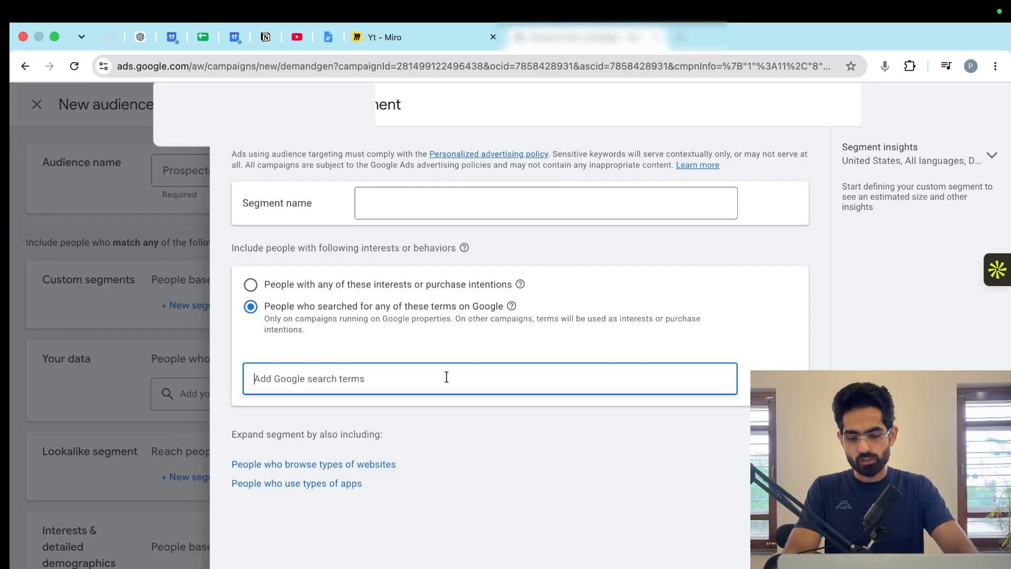
key(Caps_Lock)
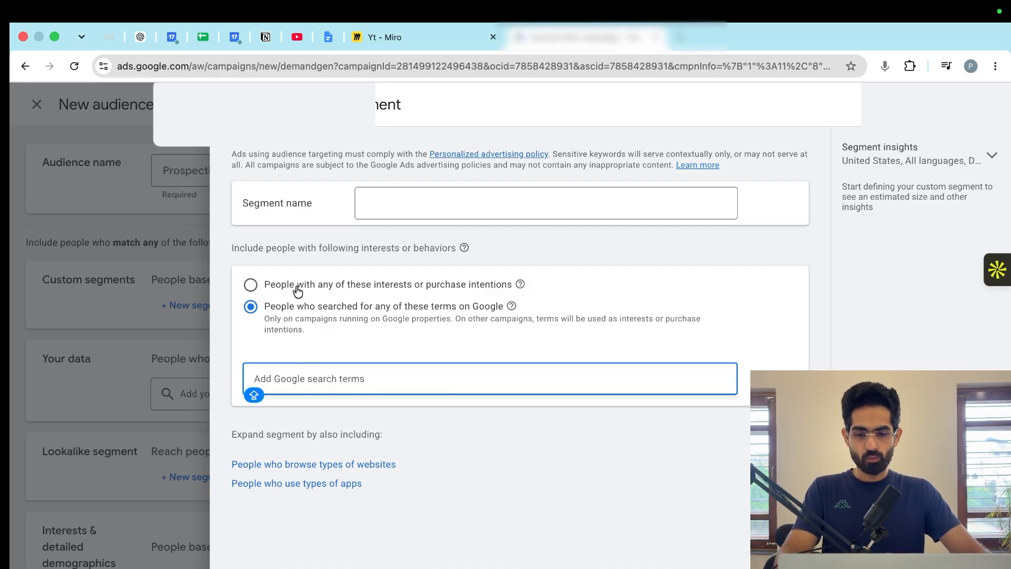
click(277, 287)
drag(324, 287, 499, 299)
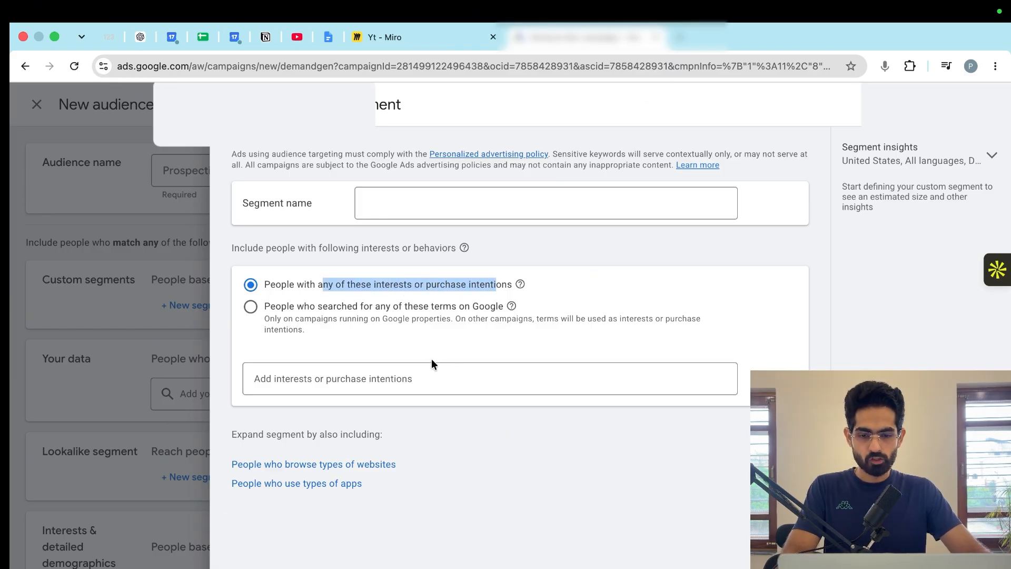
click(406, 380)
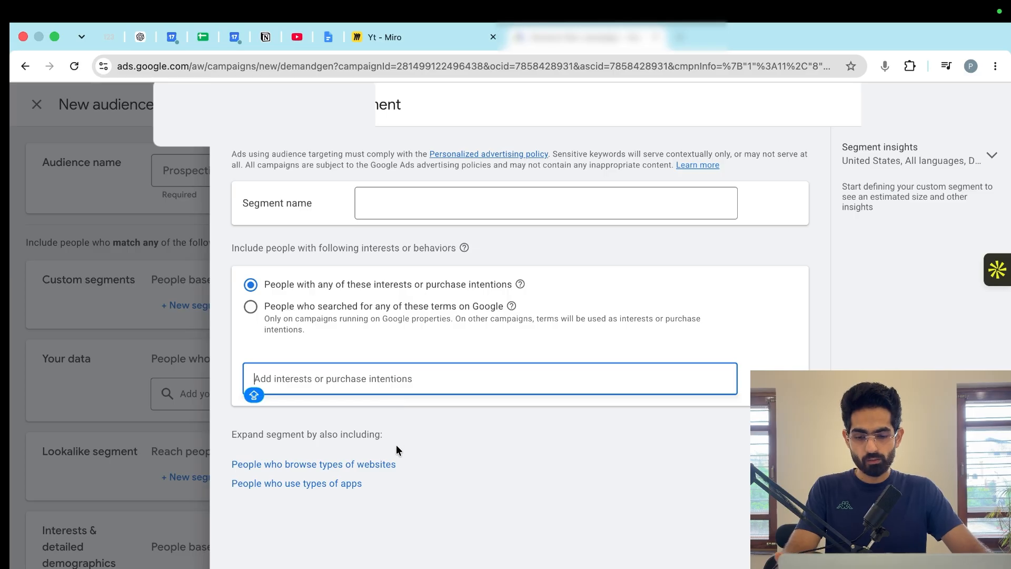
click(359, 465)
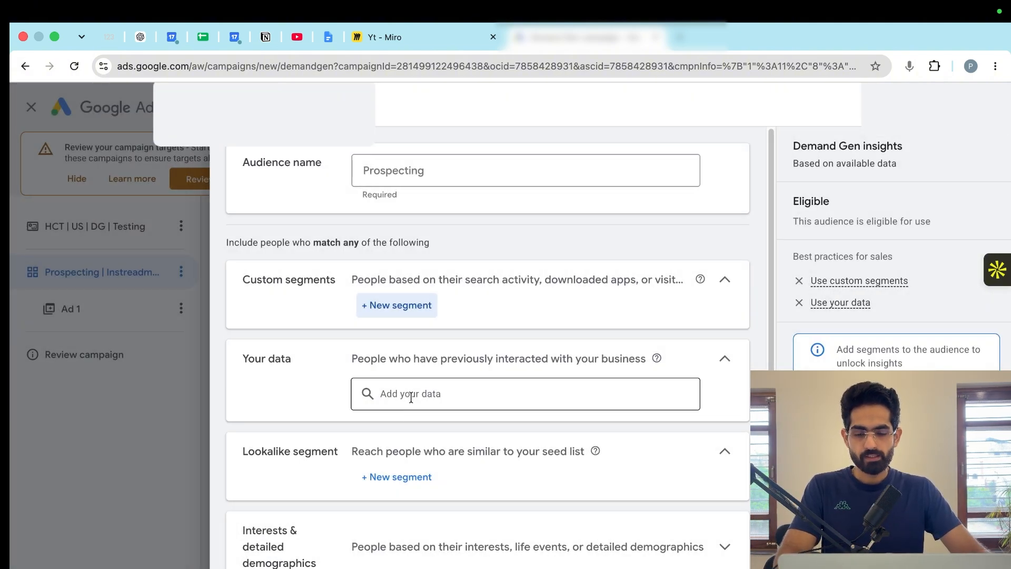
- Look at the chooser for adding your own data segments to the audience, and close it without adding any
click(411, 392)
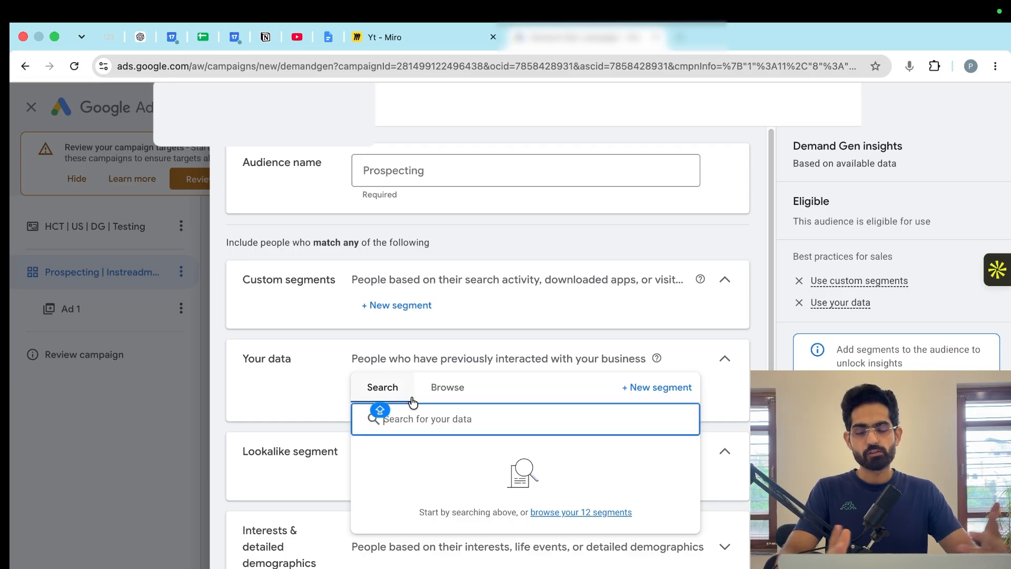
click(291, 388)
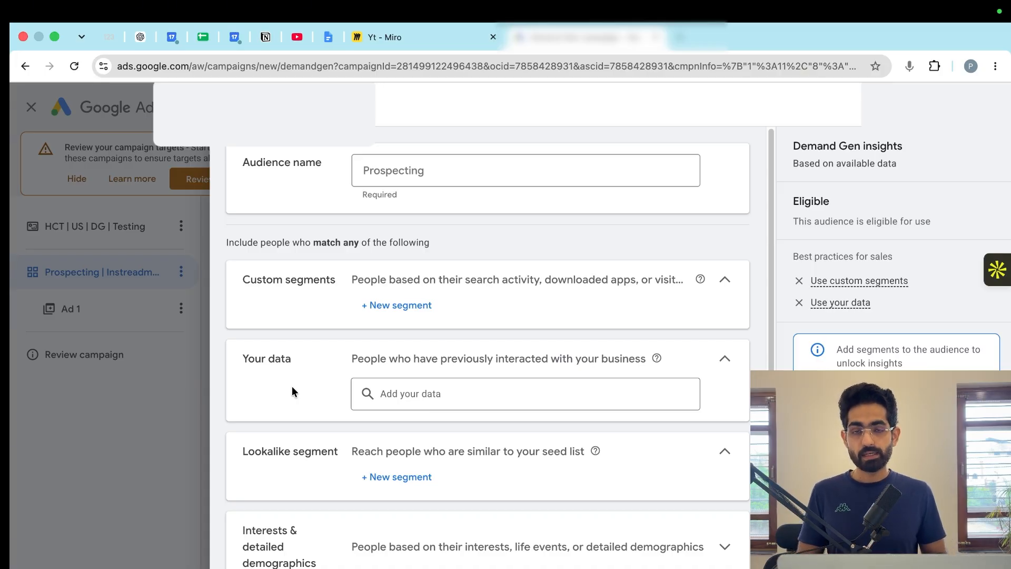
click(432, 393)
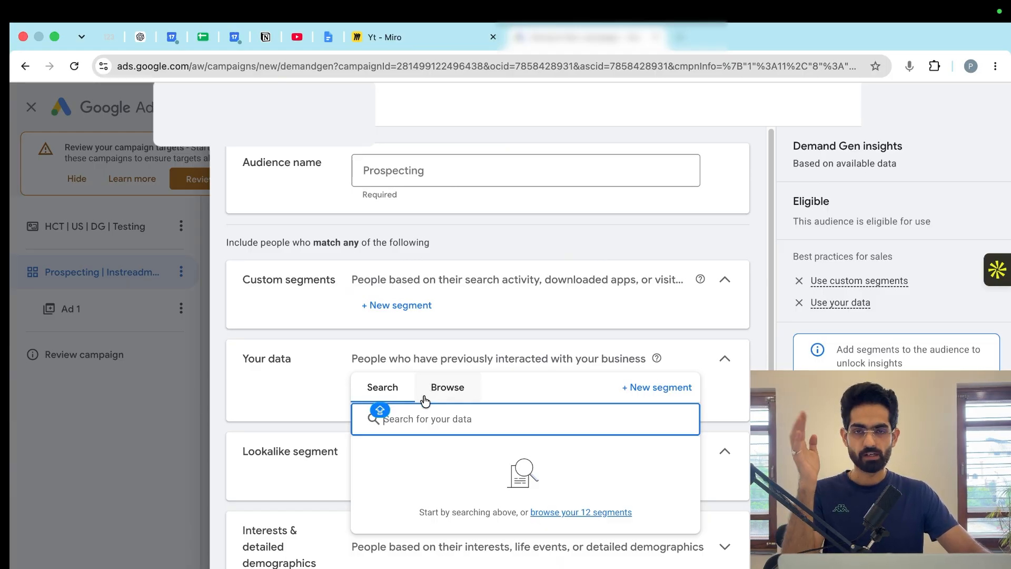
click(323, 393)
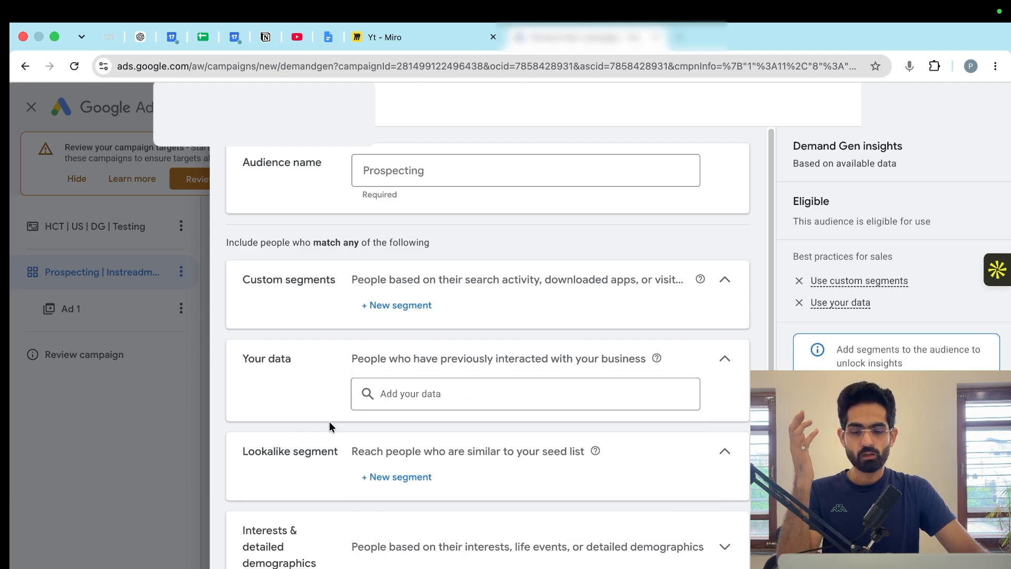
- Examine the seed list, location and reach settings of a new lookalike segment, and close the form without creating one
click(372, 477)
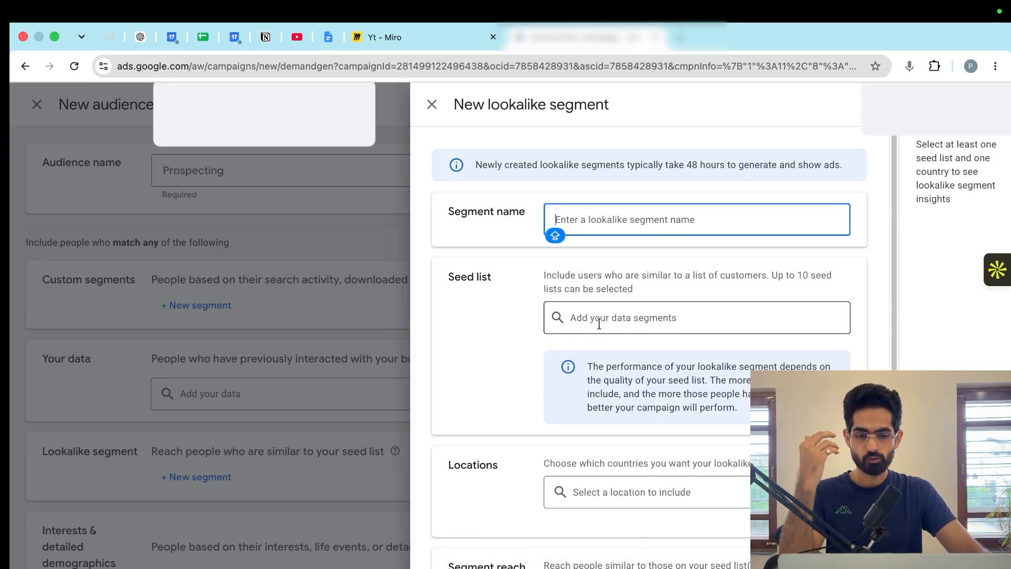
scroll(608, 320, down, 2)
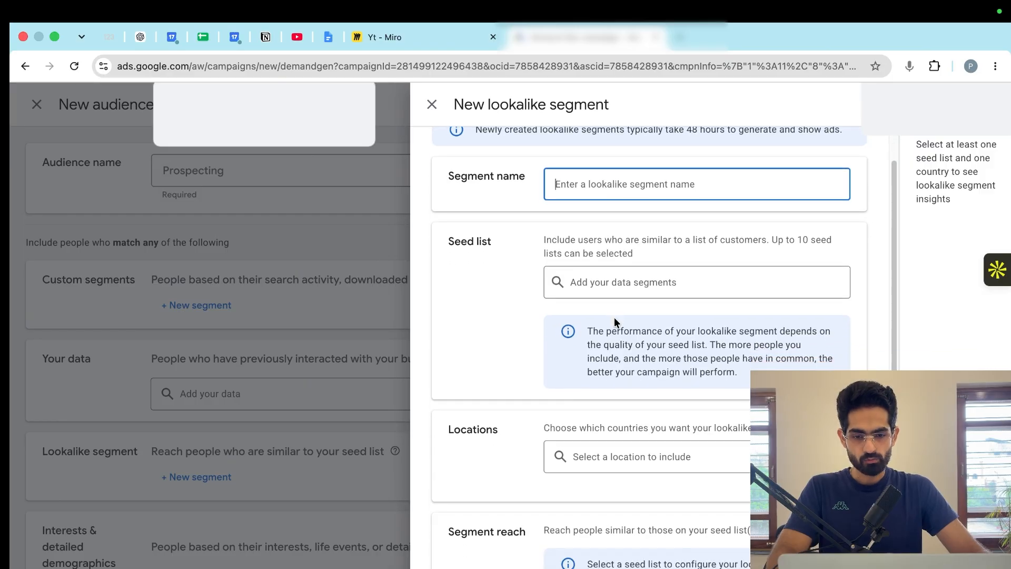
click(599, 436)
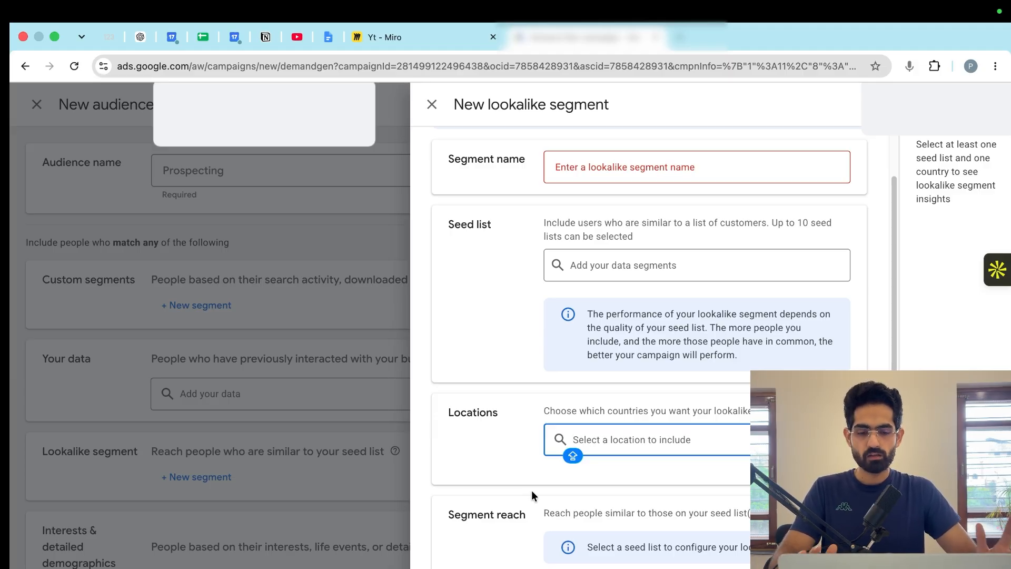
click(431, 105)
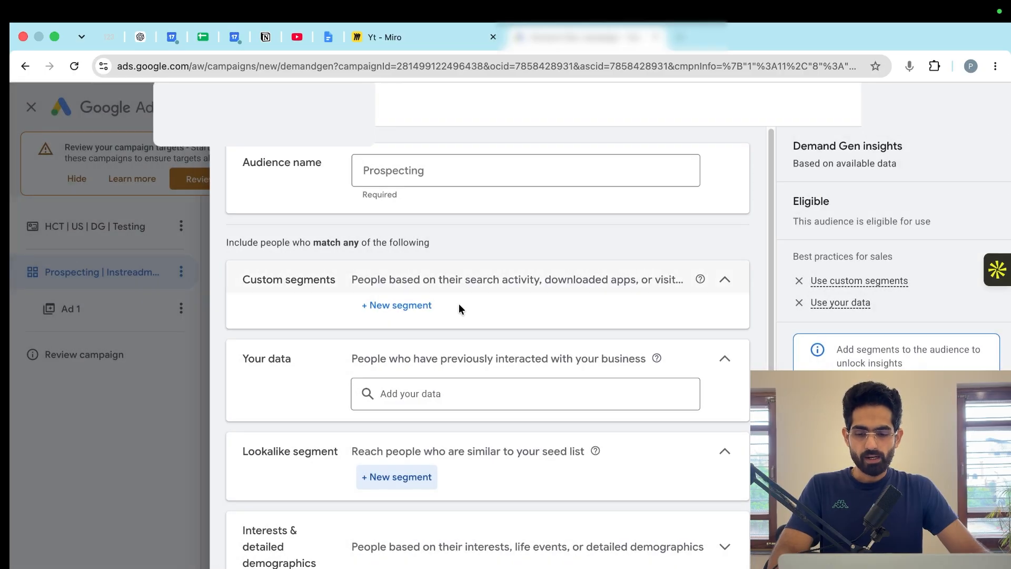
- Examine the interests and detailed demographics options for the audience, browsing the in-market categories without selecting any segment
scroll(456, 448, down, 2)
scroll(456, 448, down, 1)
scroll(579, 369, down, 1)
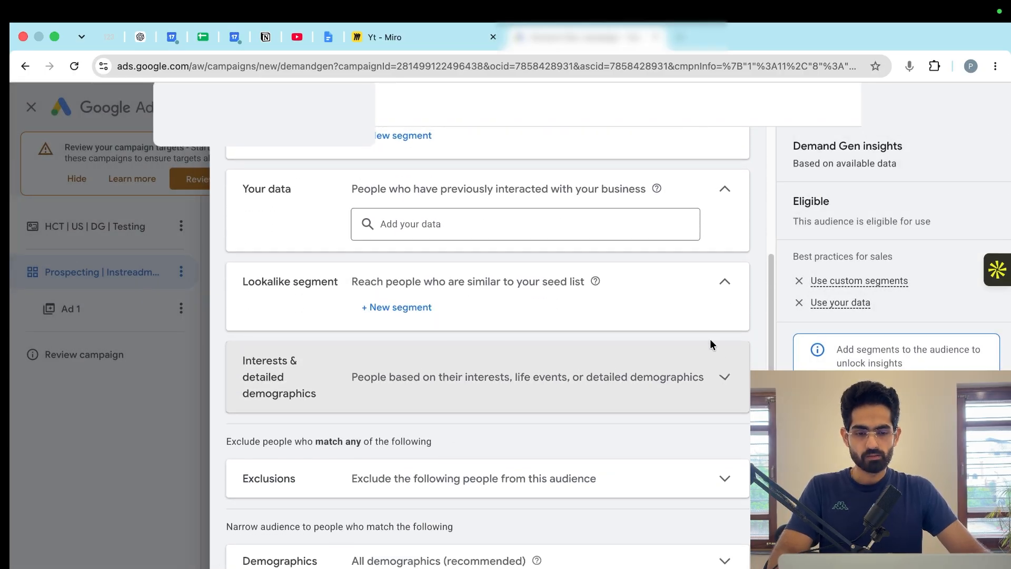
click(681, 369)
click(484, 375)
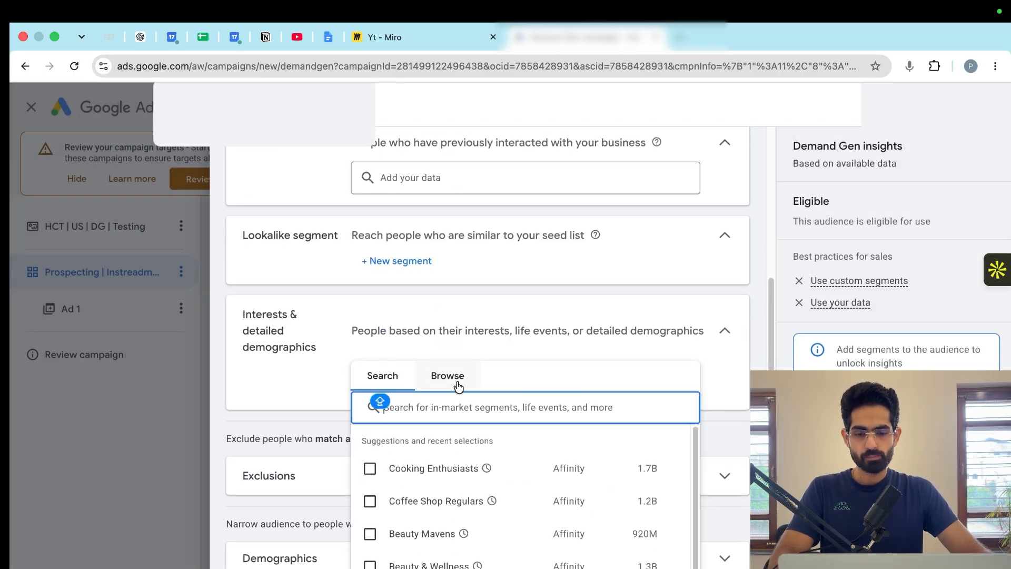
click(456, 386)
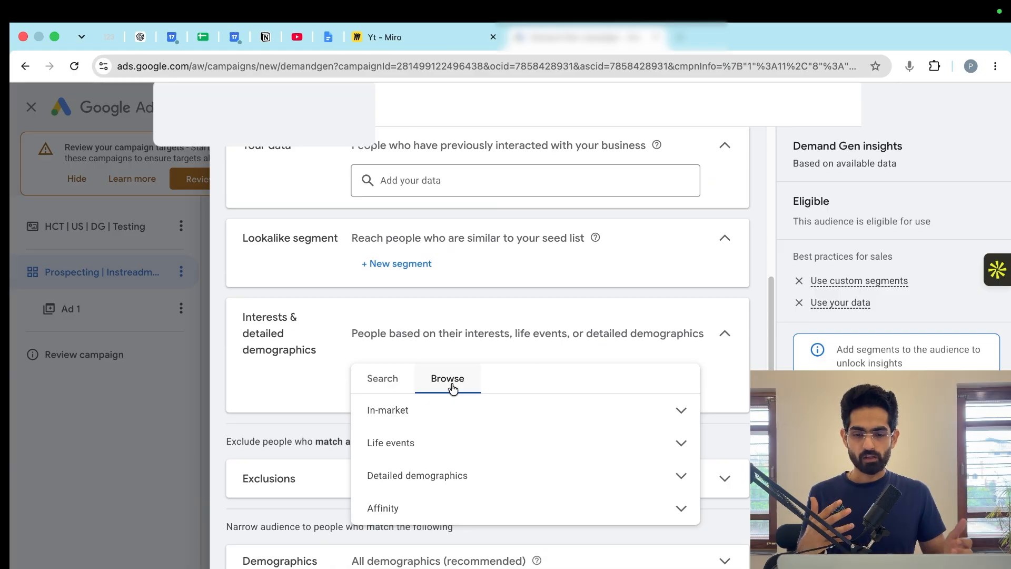
click(465, 410)
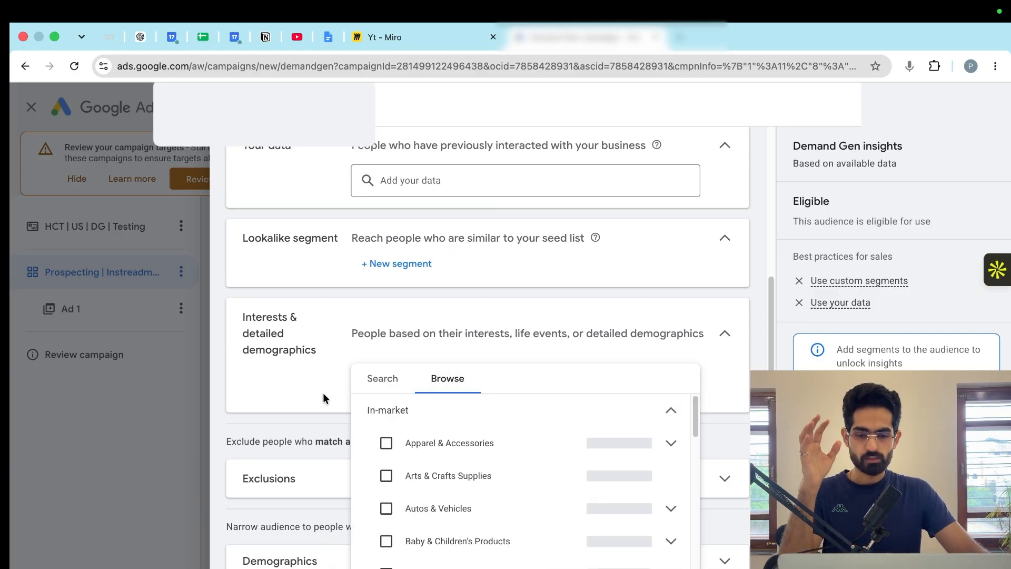
click(316, 388)
click(429, 385)
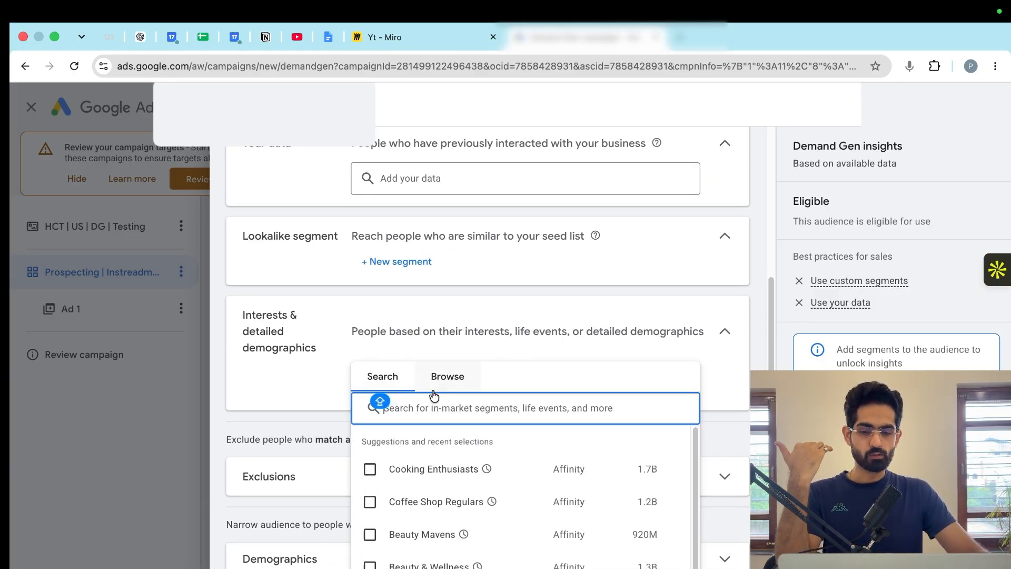
click(311, 391)
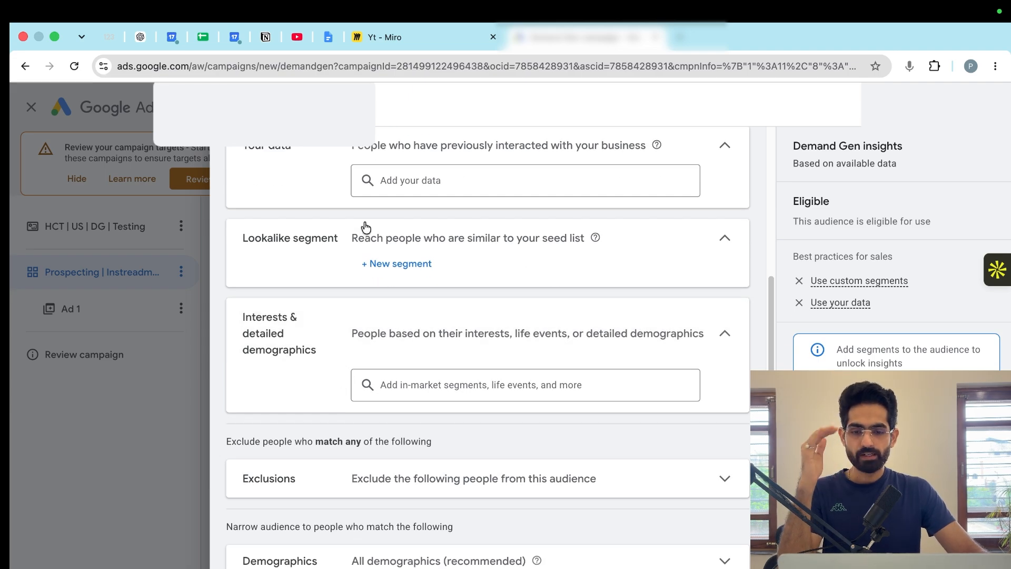
- Look at the audience's exclusion options, and discard the new audience without saving it
click(424, 479)
scroll(458, 467, down, 2)
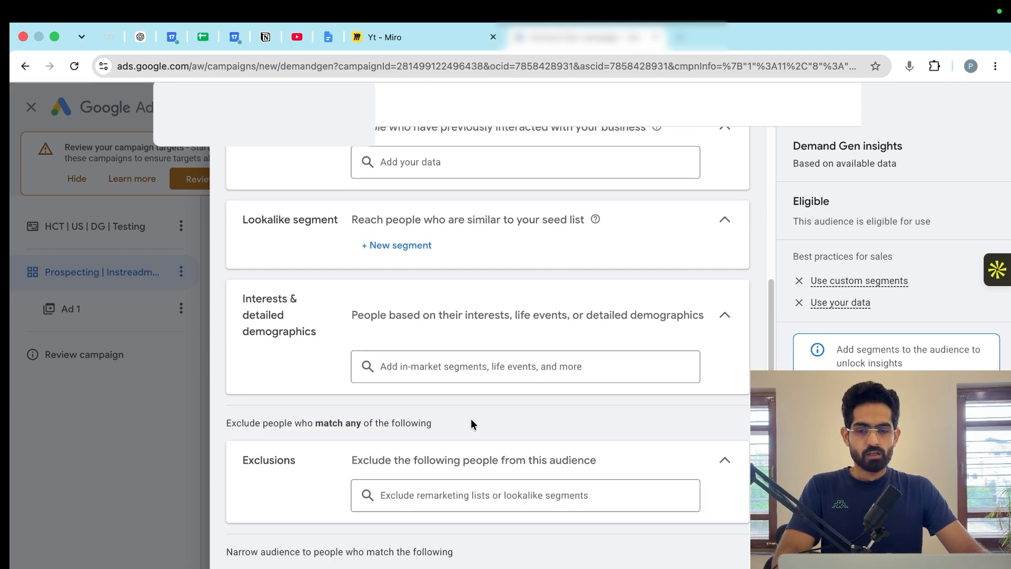
scroll(458, 467, up, 5)
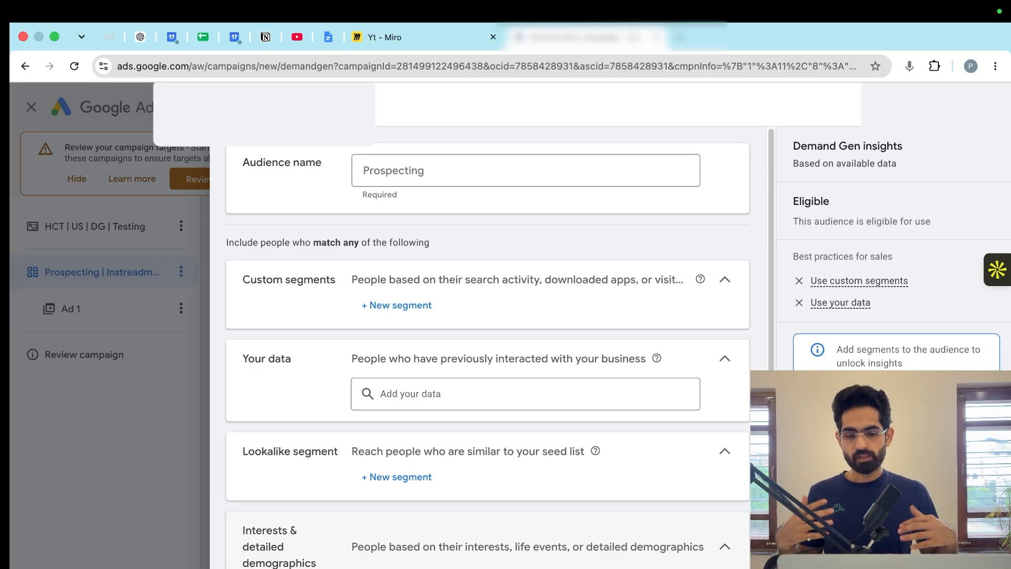
scroll(488, 316, down, 5)
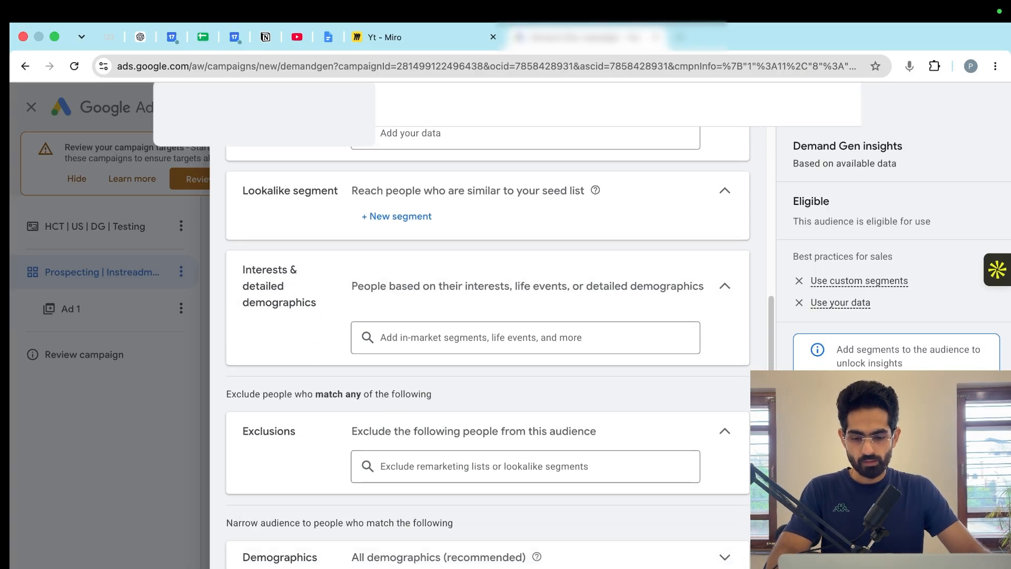
key(Escape)
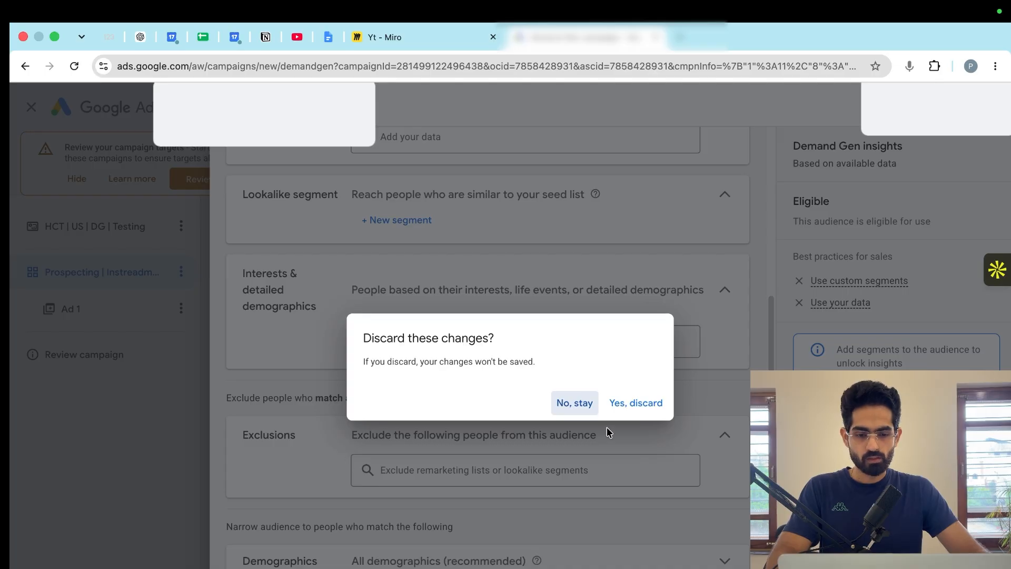
click(635, 403)
- Turn off optimized targeting for the prospecting ad group and switch it back on
scroll(389, 445, down, 1)
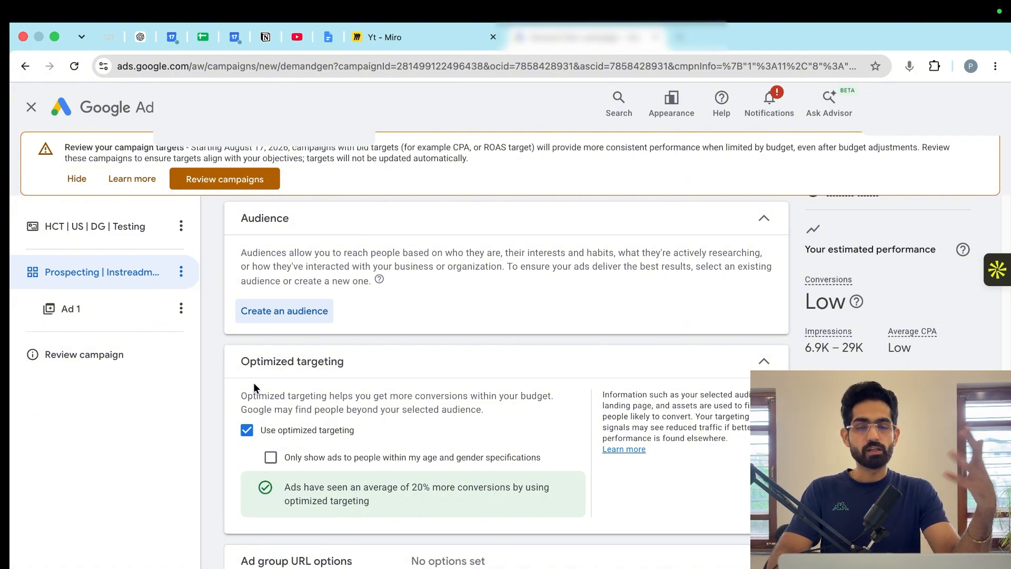
click(244, 430)
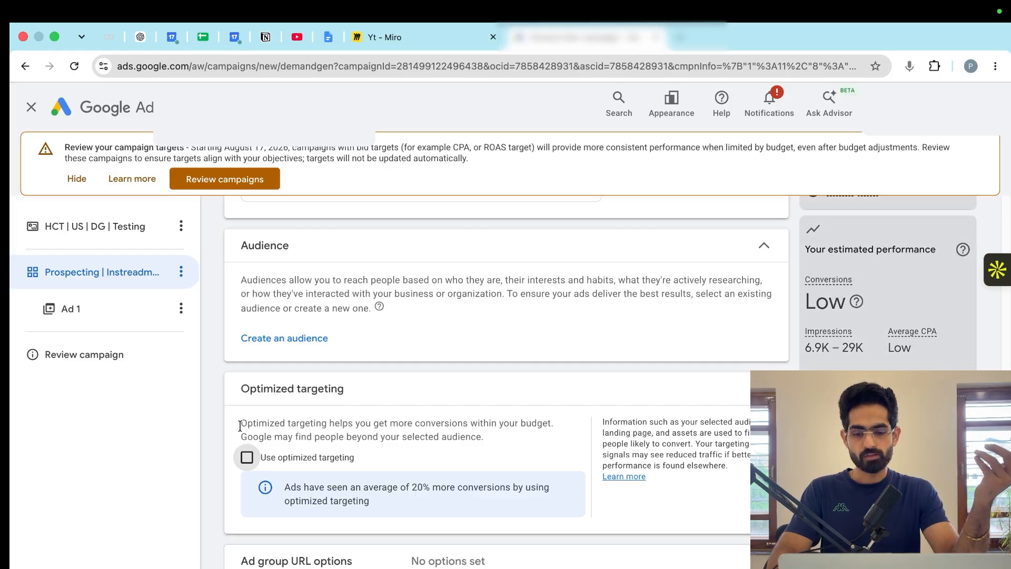
click(247, 457)
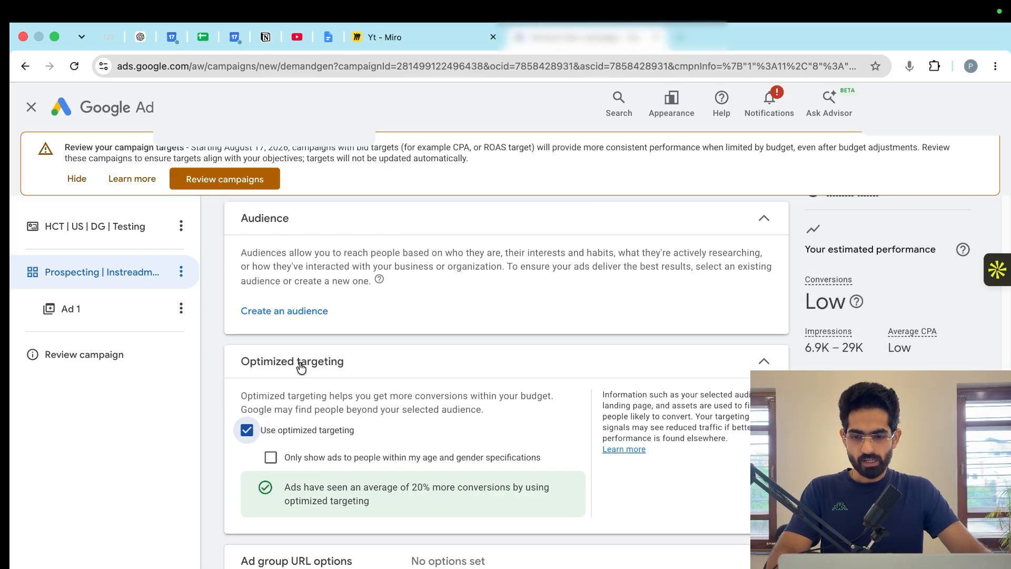
- Open Ad 1 in the prospecting ad group and set its type to Video ad
click(100, 318)
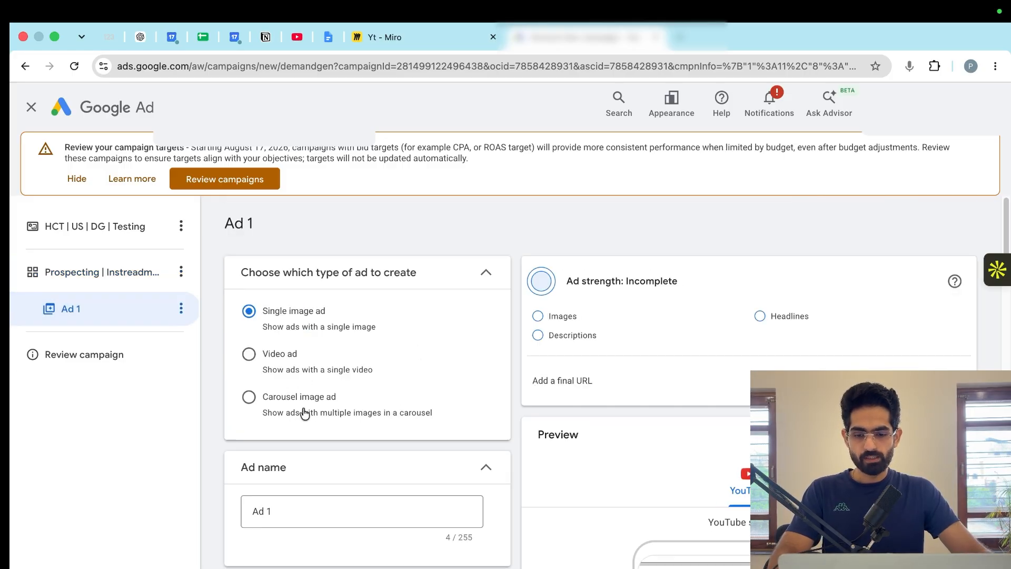
scroll(311, 416, down, 2)
click(249, 304)
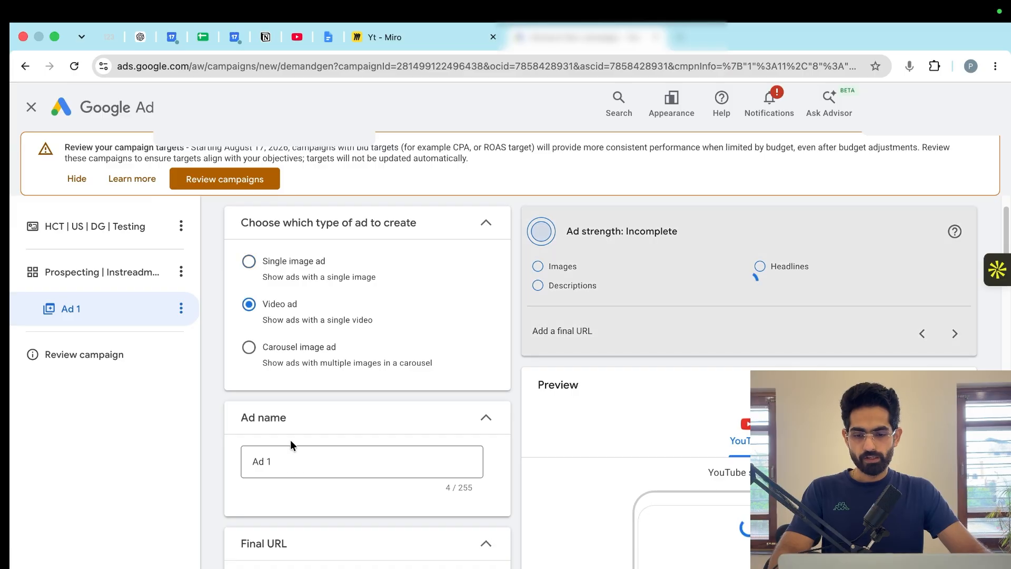
- Rename the ad as "Mix // Numbering // Advertorial LP"
drag(266, 460, 280, 467)
triple_click(281, 466)
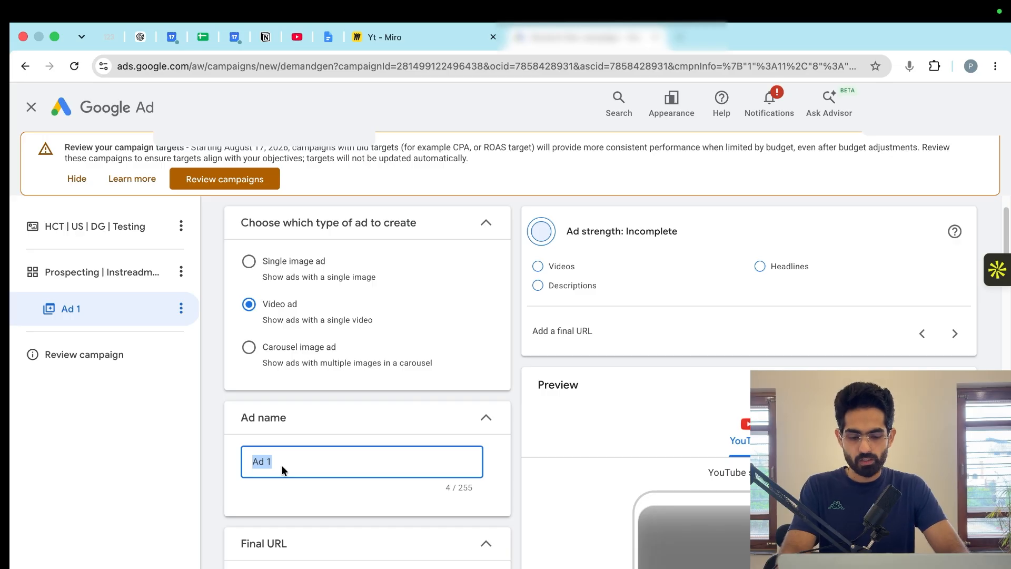
text(mIX)
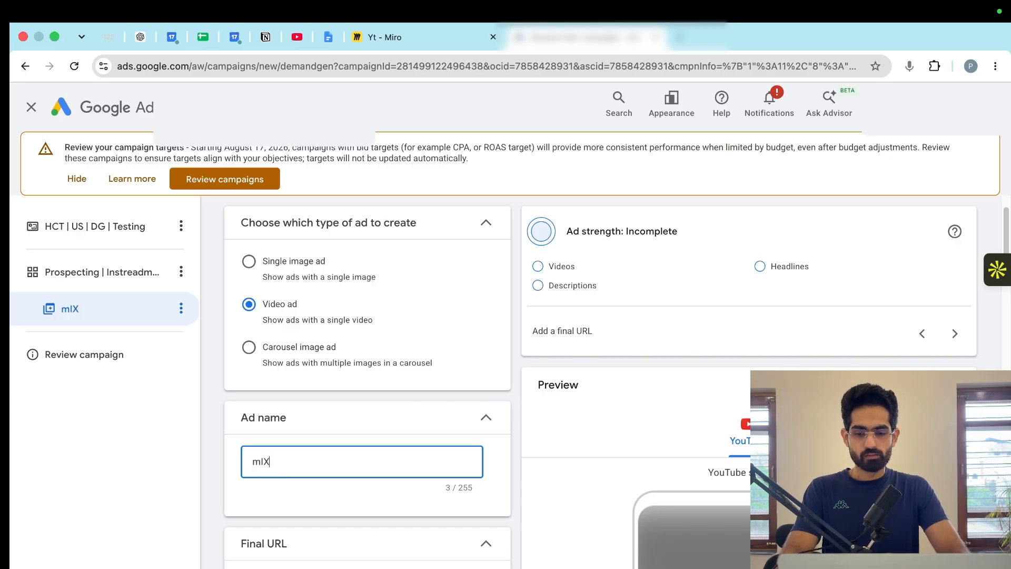
key(BackSpace)
key(BackSpace)
key(BackSpace)
text(Mix)
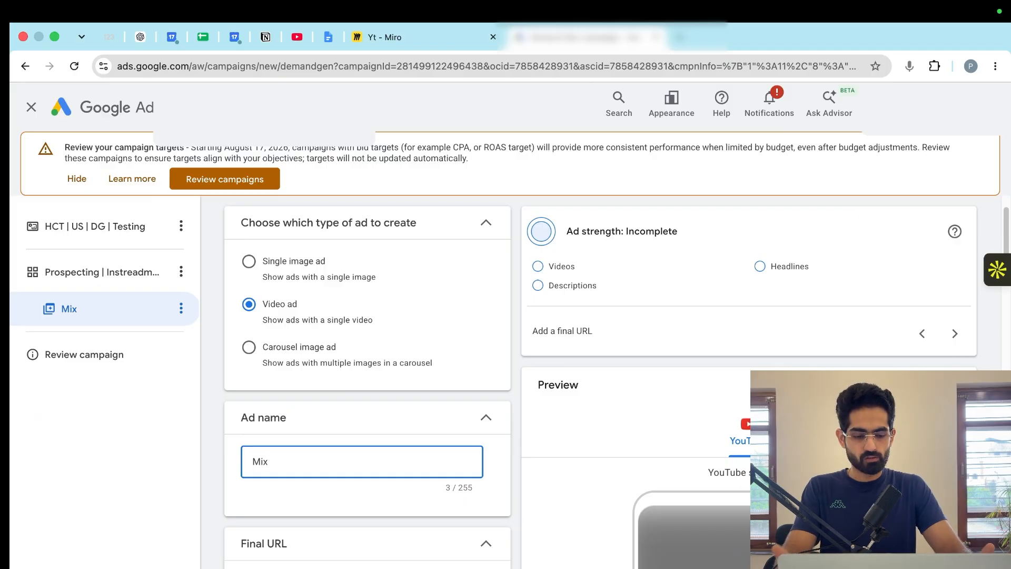
text( // )
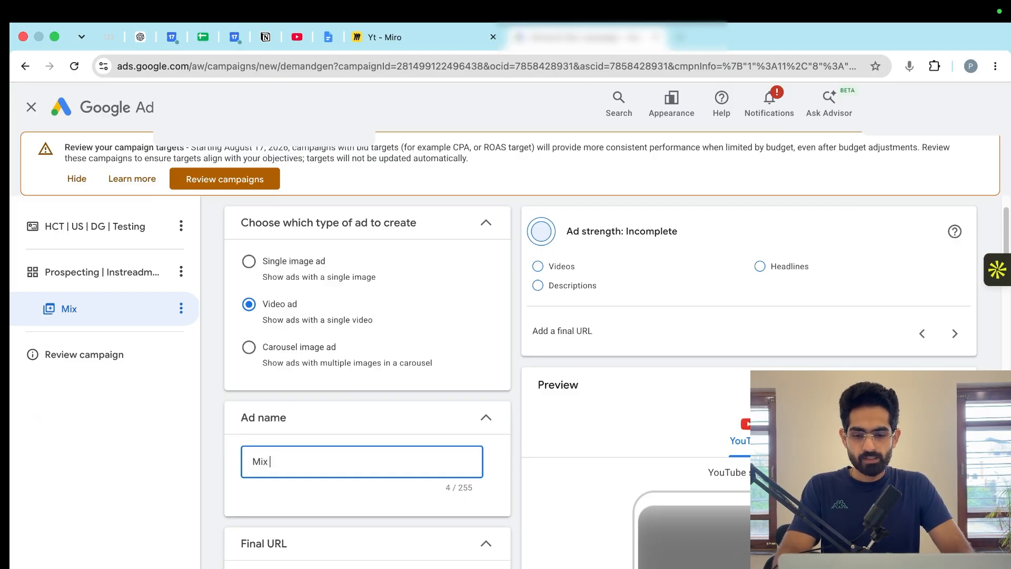
text(Numbering )
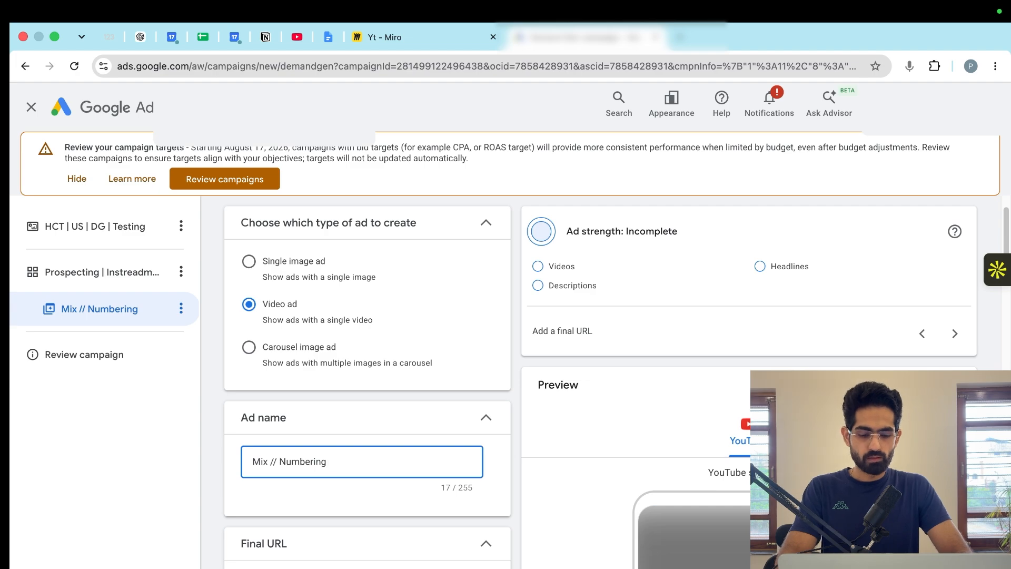
text(//)
key(Caps_Lock)
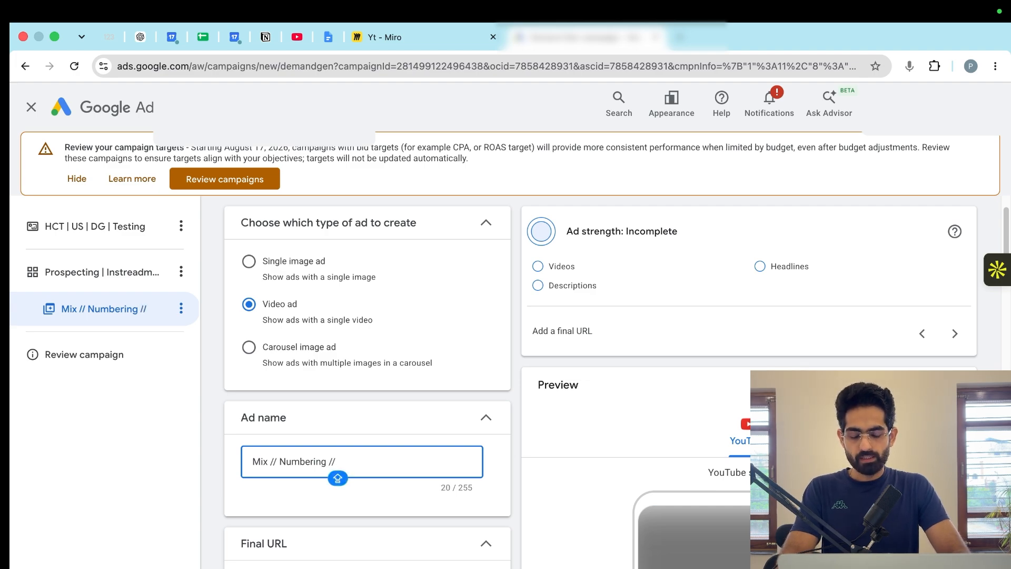
text(Adveroti)
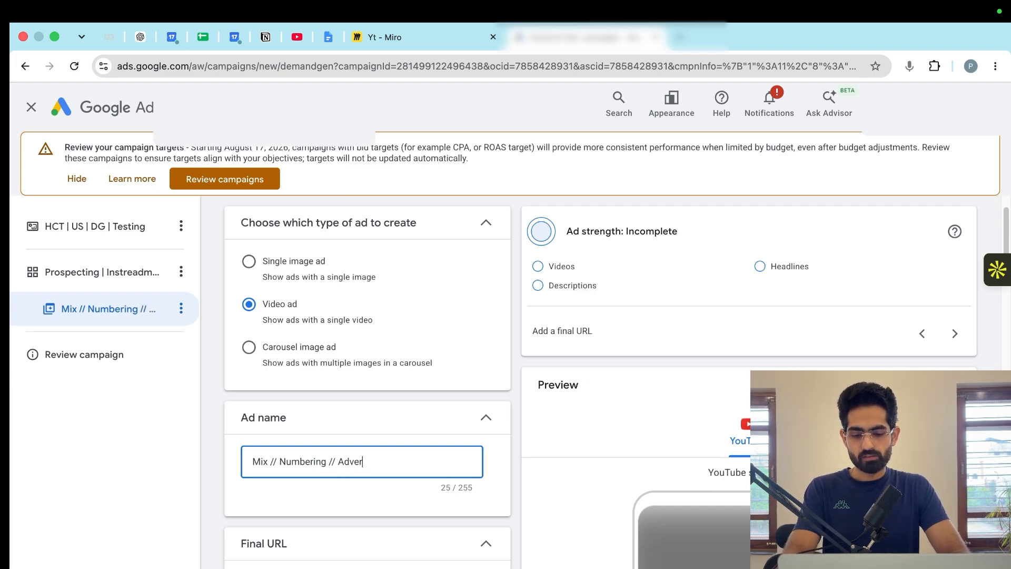
key(BackSpace)
key(BackSpace)
key(BackSpace)
key(BackSpace)
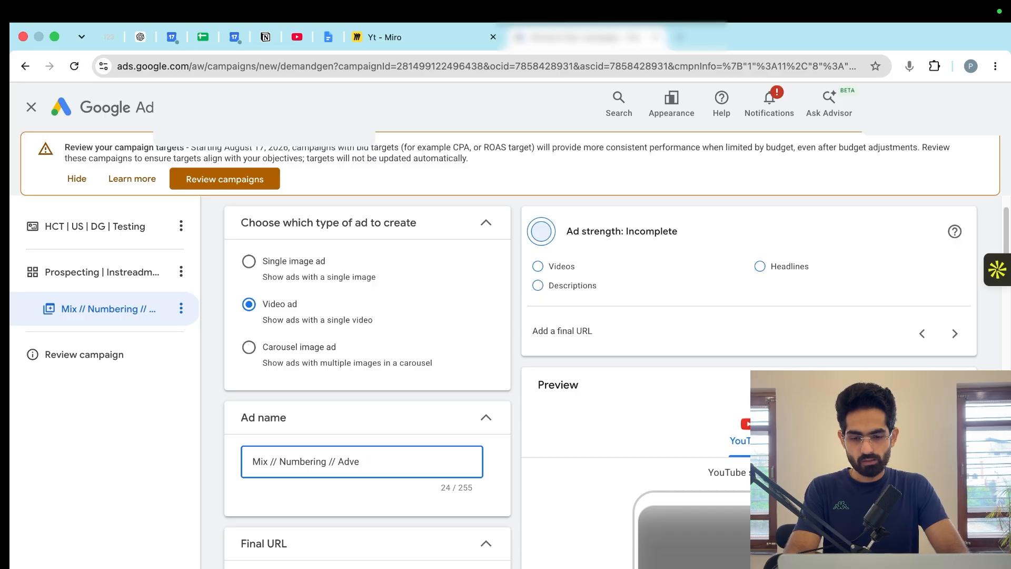
text(rtorial LP)
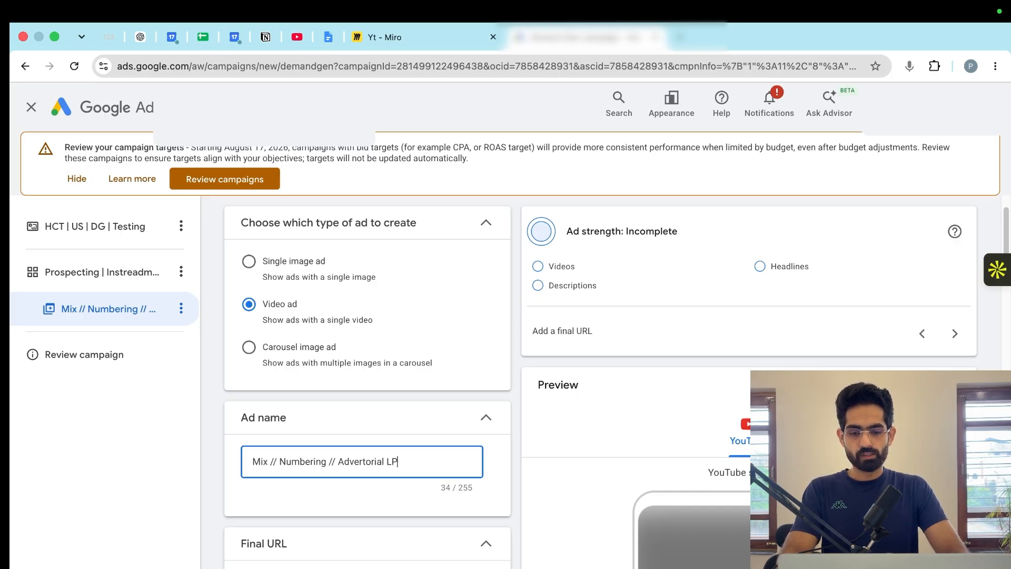
key(Tab)
- Examine the ad's final URL, video, logo, headline, long headline and description fields without filling them in
scroll(337, 387, down, 4)
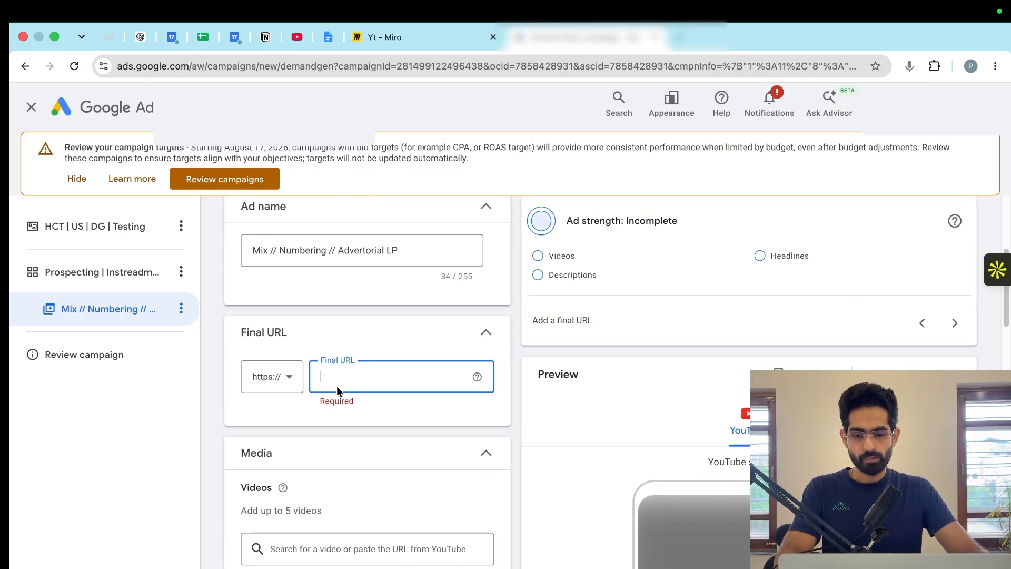
scroll(324, 408, down, 1)
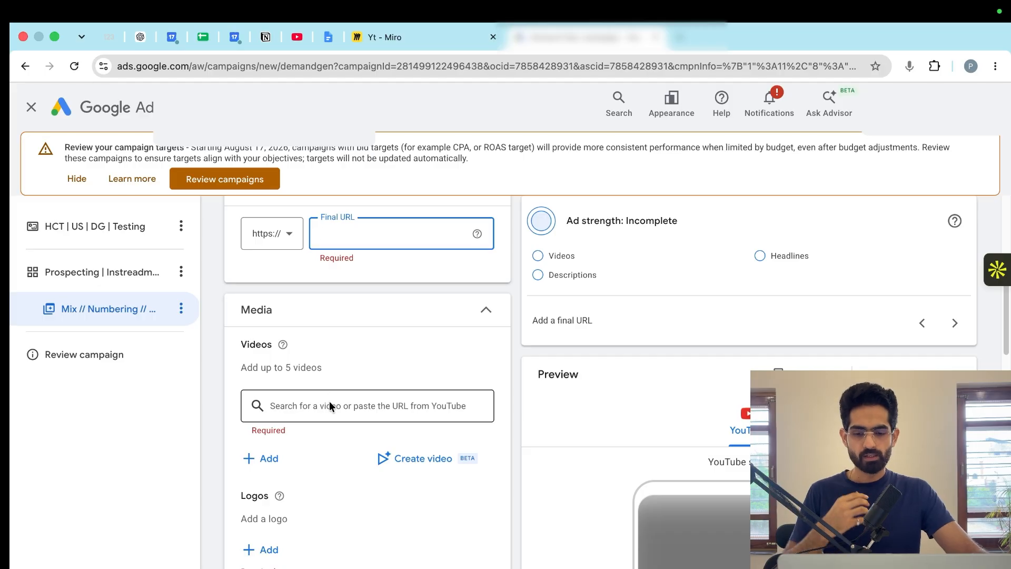
click(334, 406)
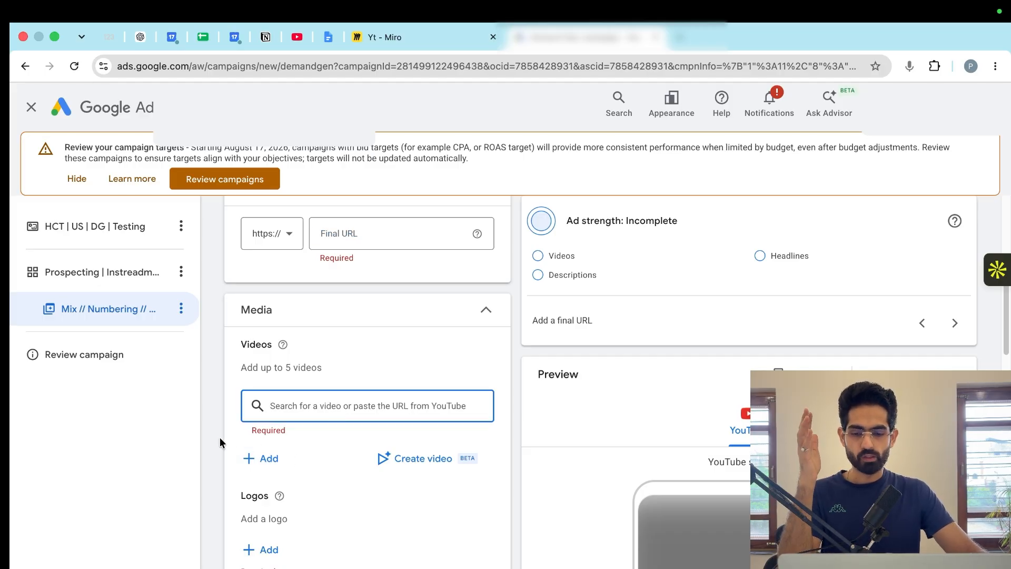
scroll(232, 430, down, 4)
scroll(329, 399, down, 2)
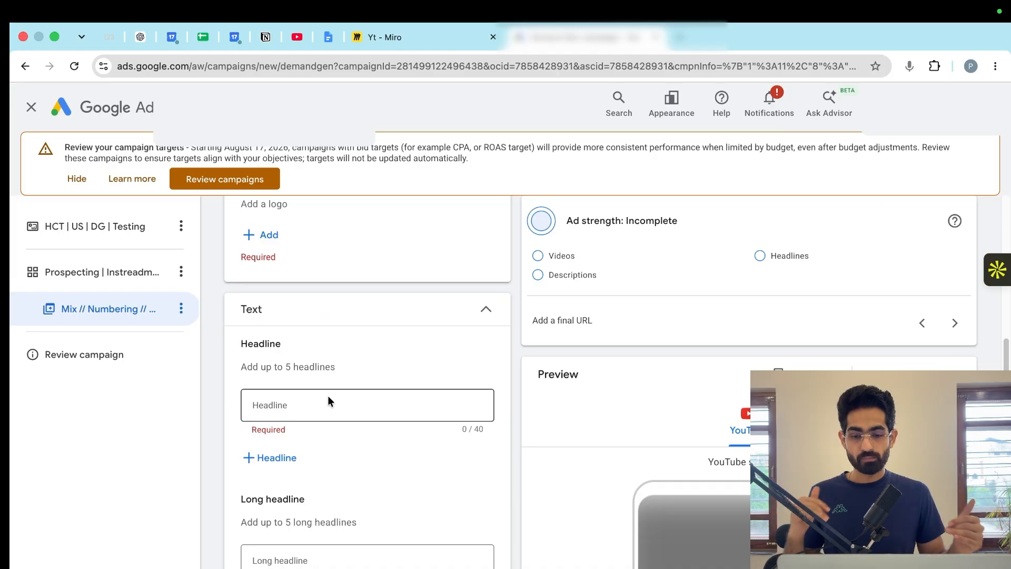
scroll(328, 401, down, 2)
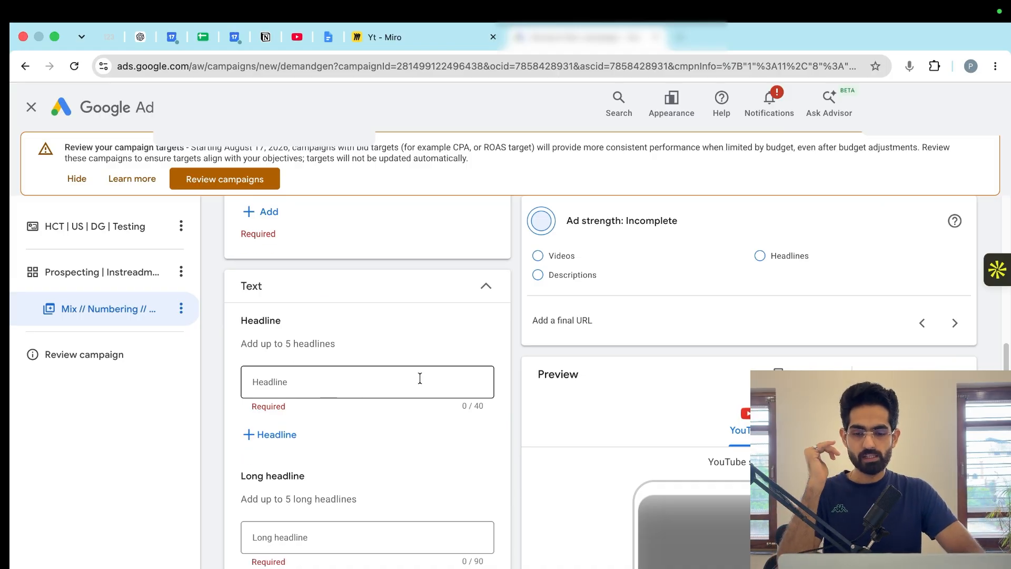
scroll(355, 342, down, 5)
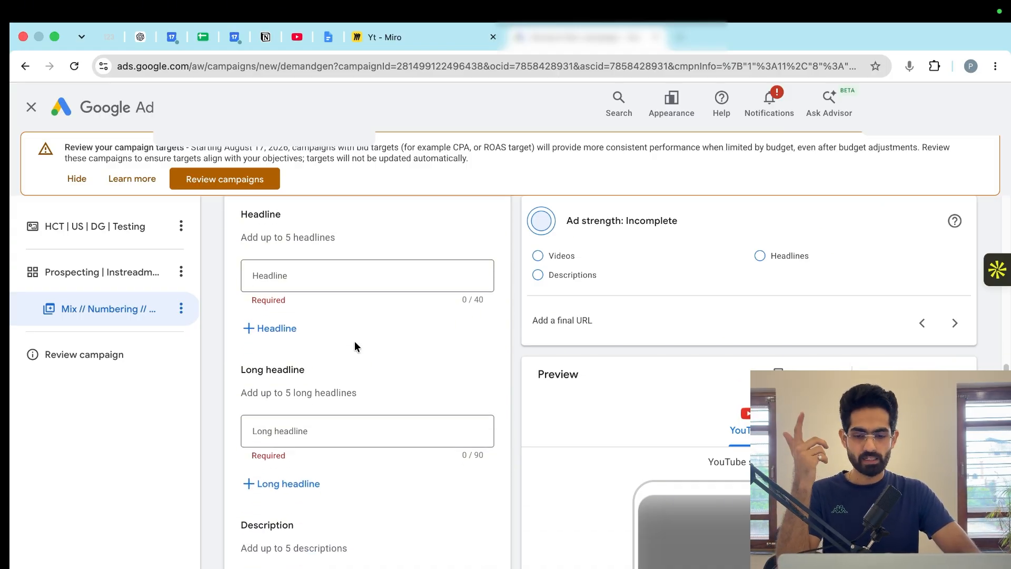
scroll(355, 343, down, 1)
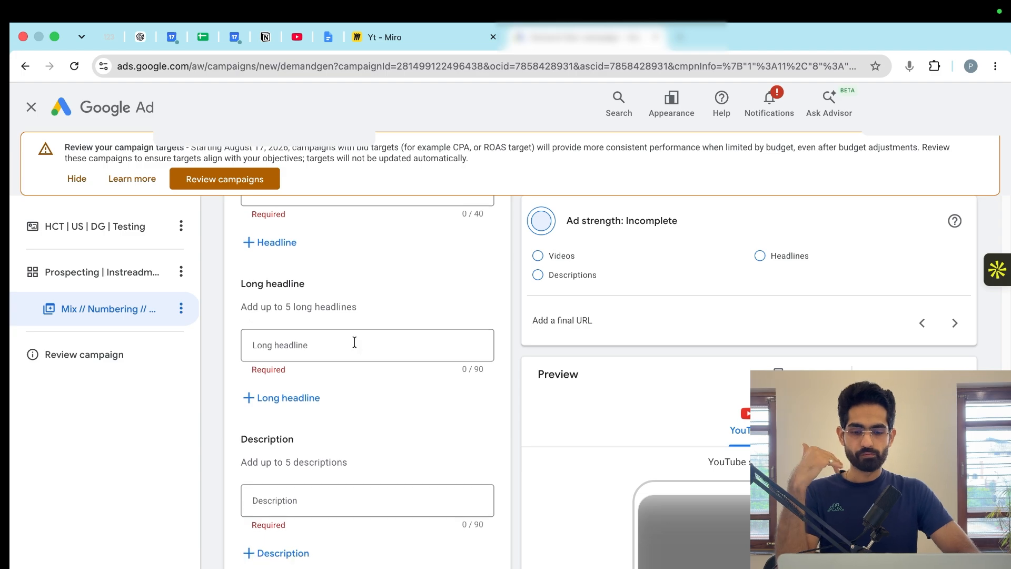
scroll(391, 472, up, 1)
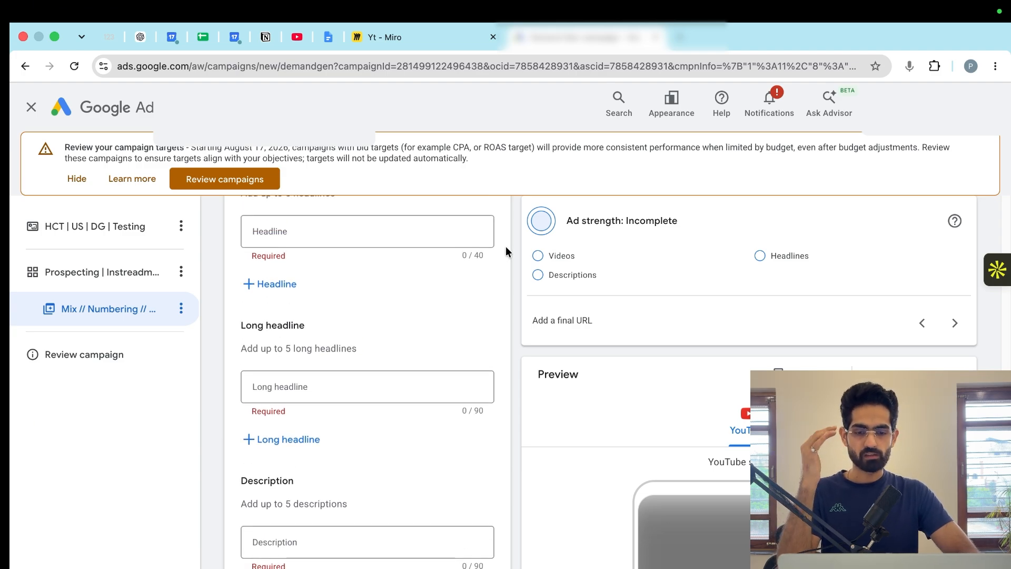
scroll(456, 287, up, 1)
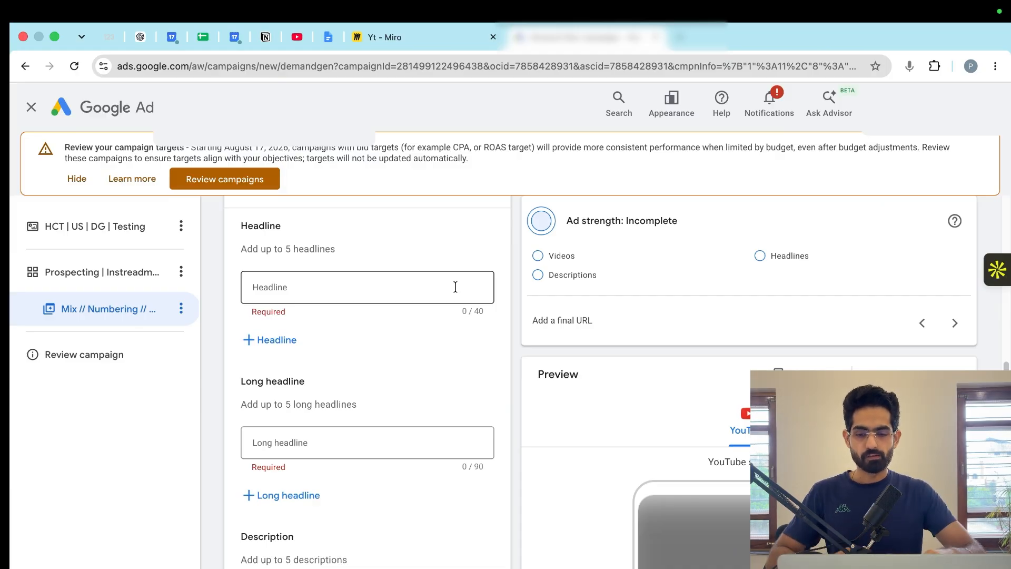
- Turn off the shorter videos, resized videos and landing page previews asset optimizations for the video ad
scroll(455, 287, down, 10)
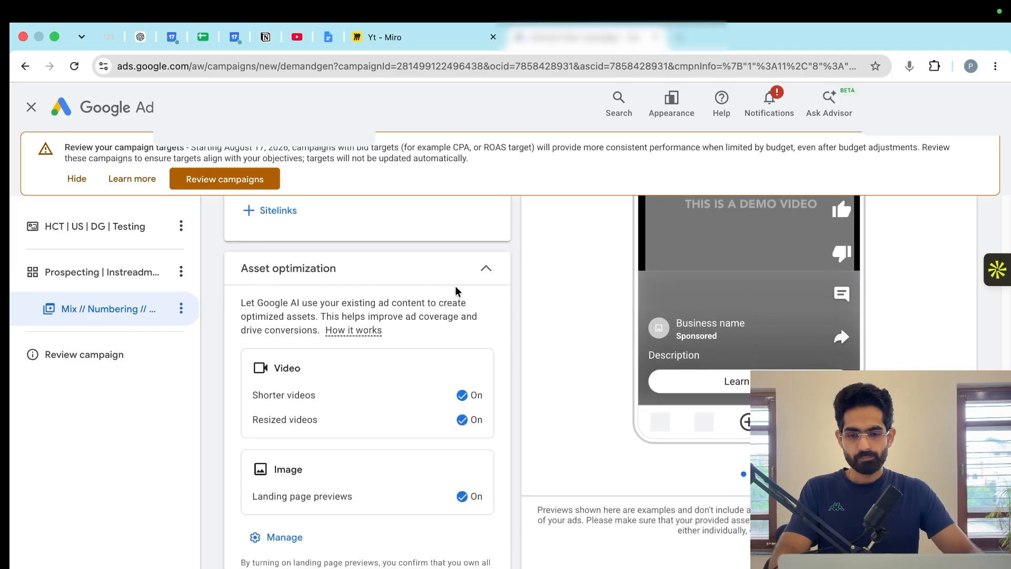
scroll(455, 286, up, 2)
scroll(455, 287, down, 5)
scroll(454, 347, up, 1)
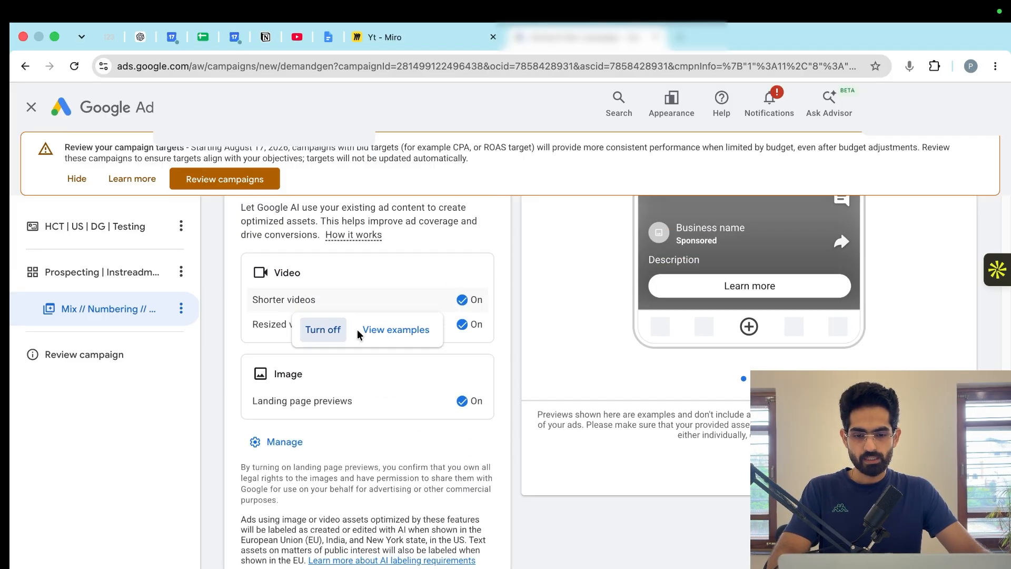
click(327, 329)
click(324, 350)
mouse_move(474, 406)
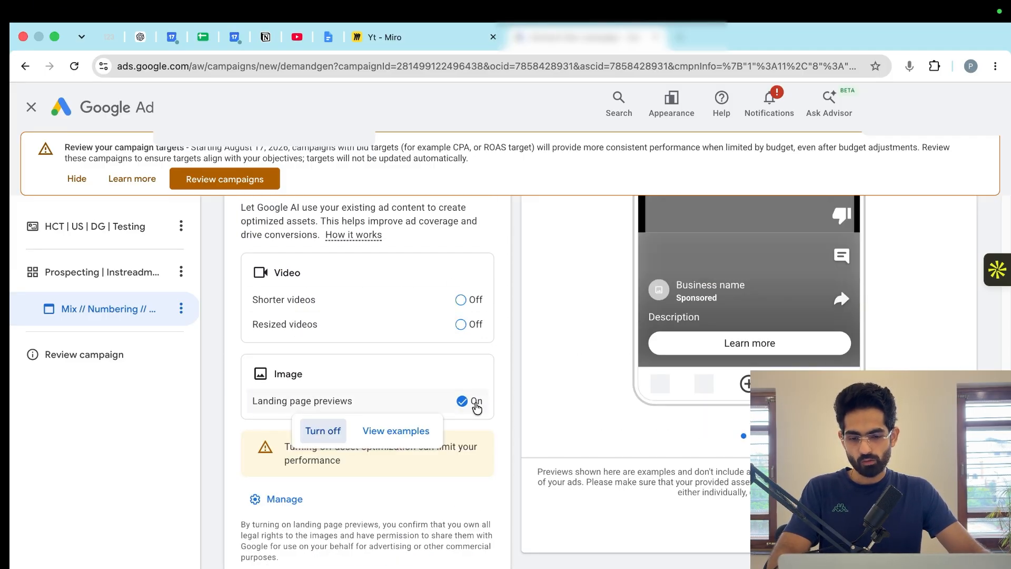
click(326, 429)
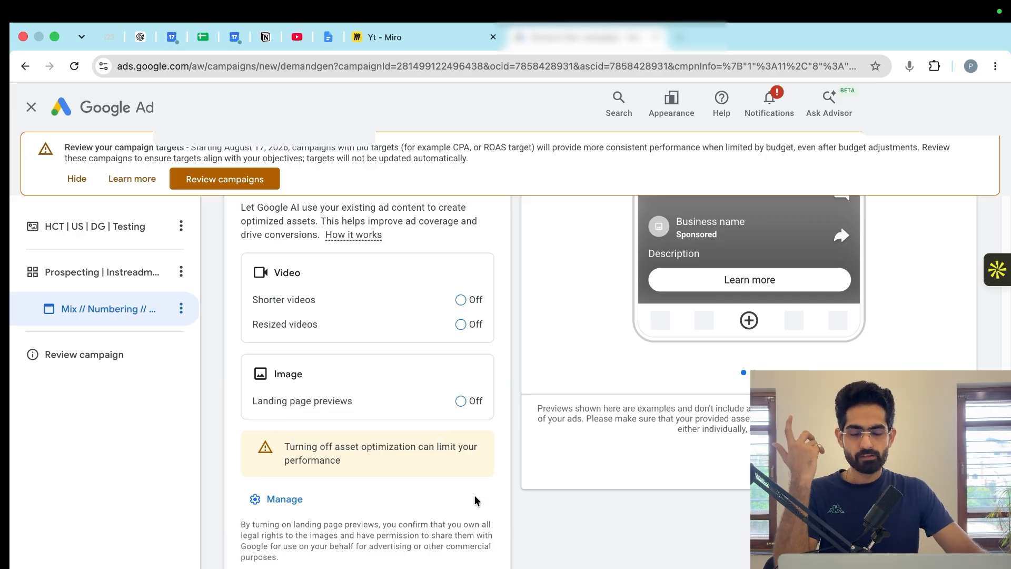
- Duplicate the prospecting ad group, open the copy and select "Videos #2" in its name for editing
scroll(496, 482, up, 20)
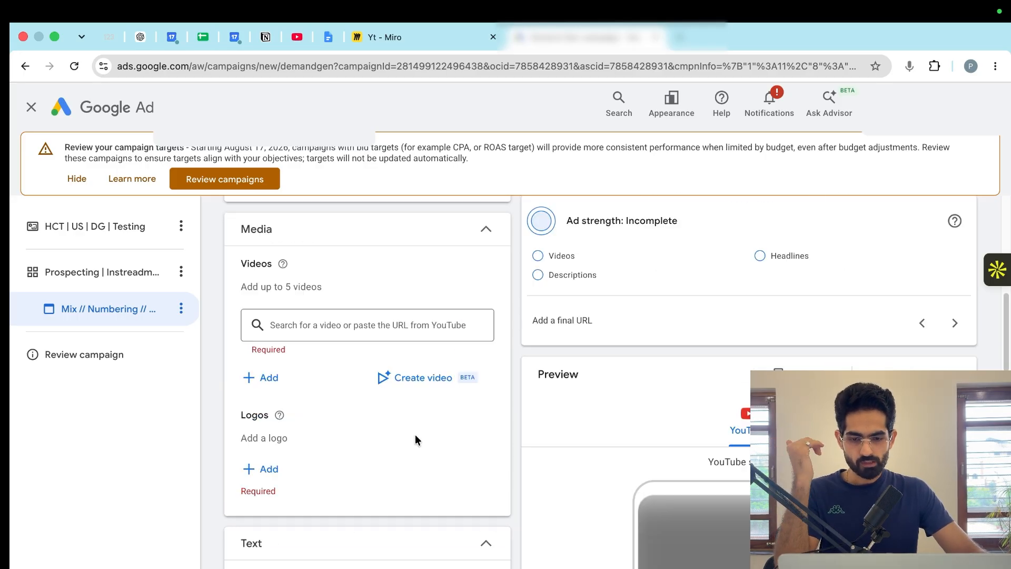
click(182, 273)
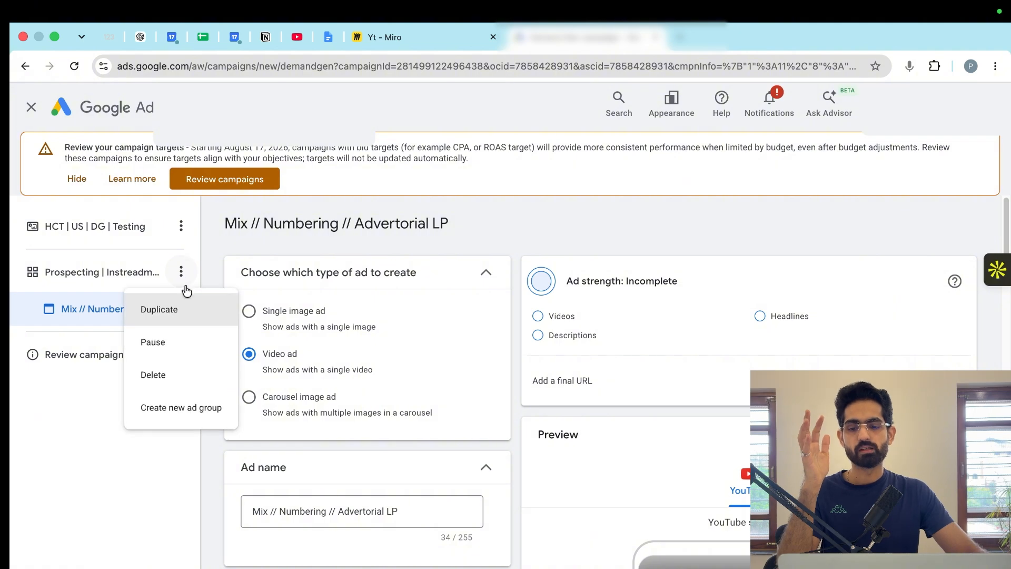
click(178, 308)
click(65, 356)
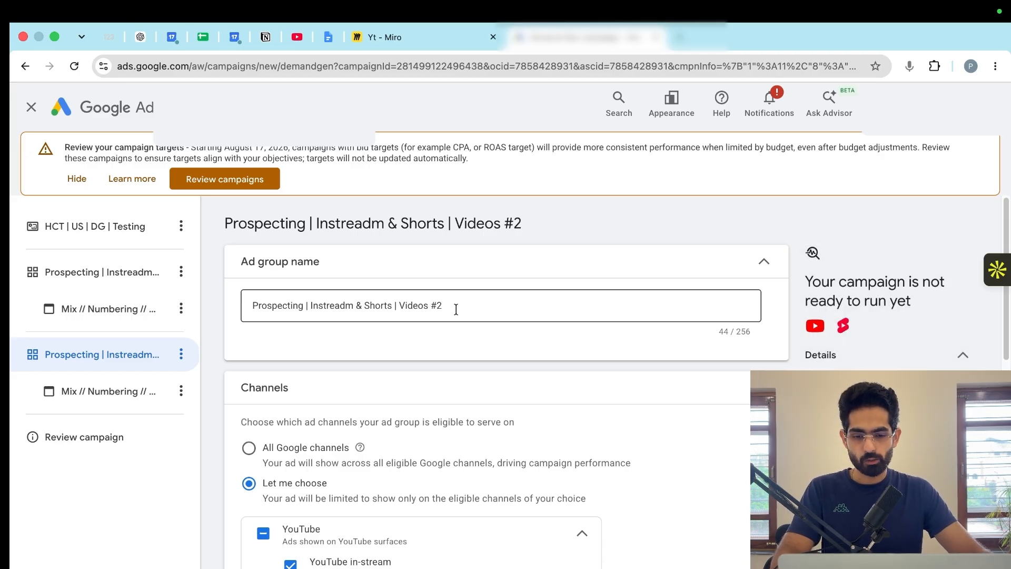
drag(456, 310, 394, 307)
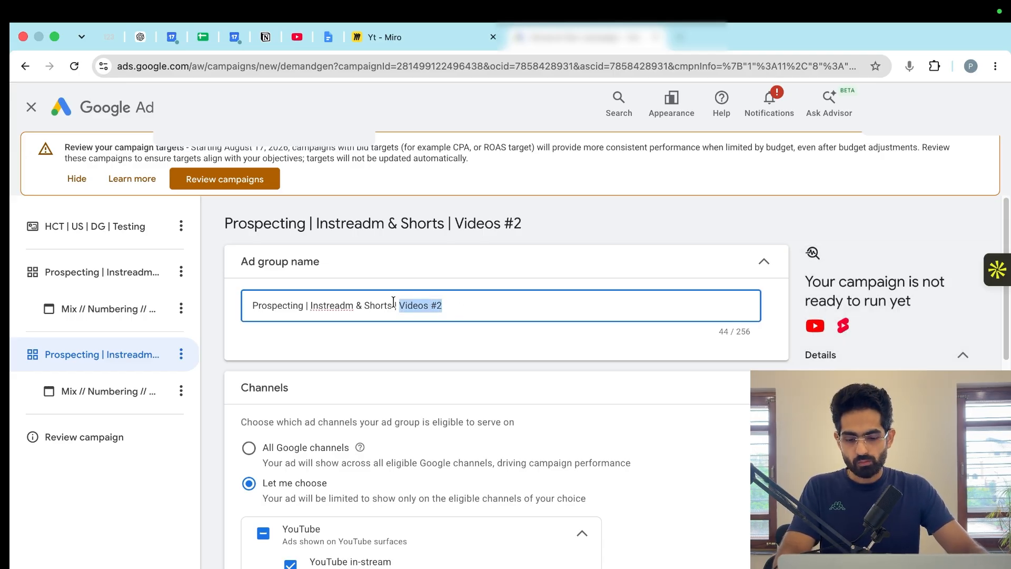
- In the duplicated ad group's channels, deselect YouTube in-stream and select YouTube in-feed, Discover and Google Display Network
scroll(316, 395, down, 4)
click(291, 355)
click(290, 393)
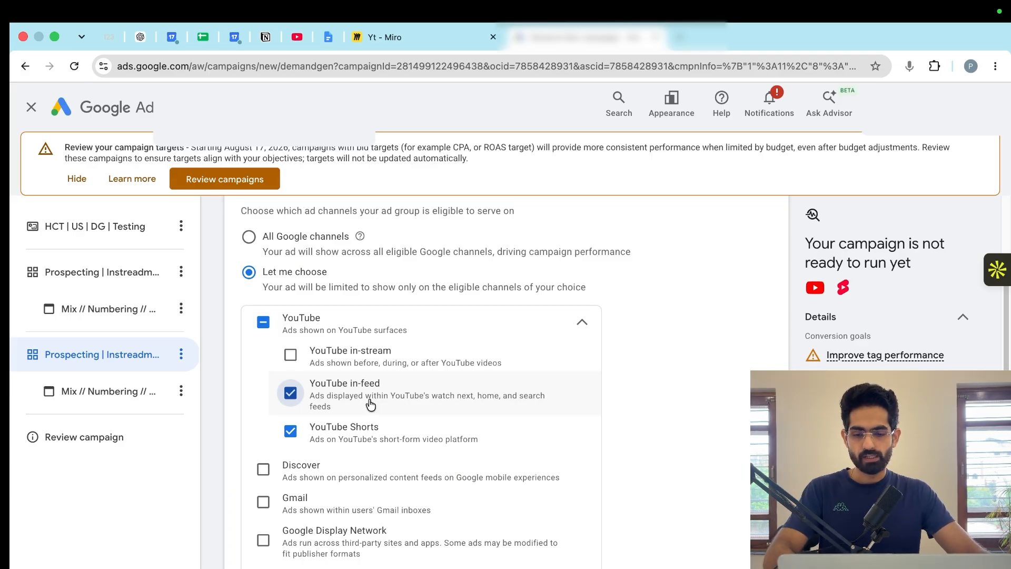
scroll(368, 403, down, 1)
click(263, 437)
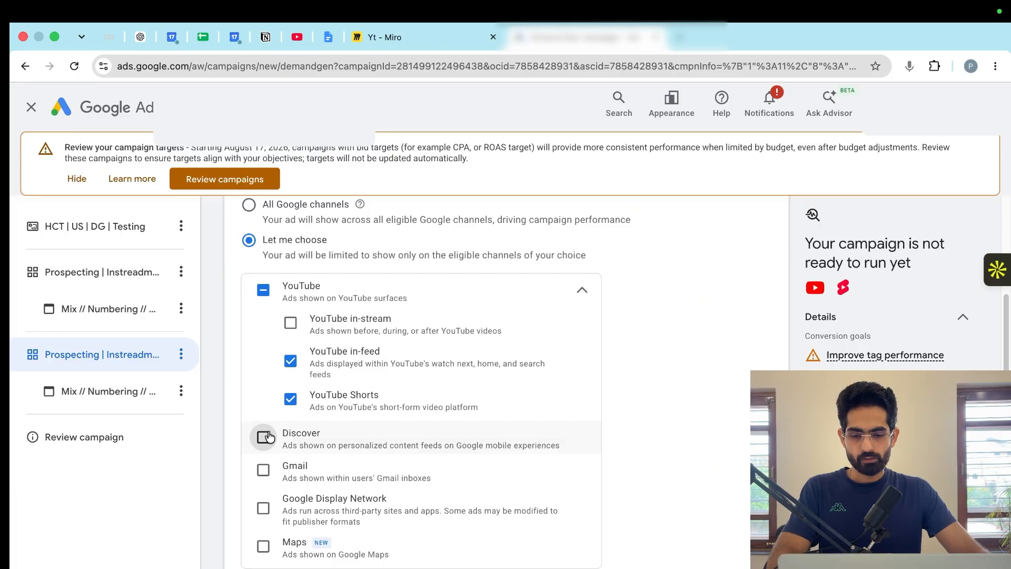
click(263, 509)
- Open the ad in the duplicated ad group and change its type to Single image ad
click(135, 391)
scroll(305, 402, down, 1)
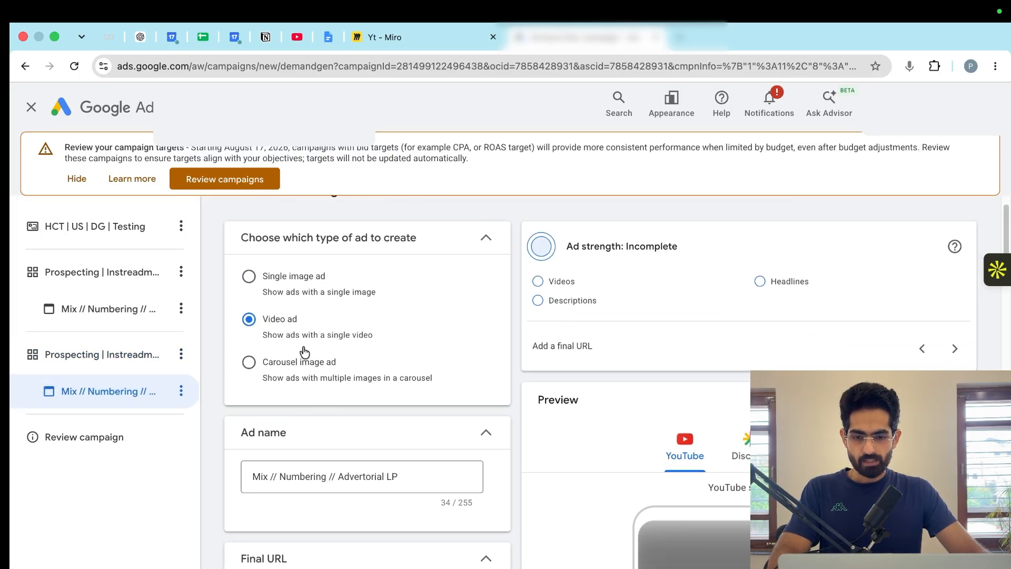
click(264, 277)
- Examine the image ad's final URL, image, description, call to action, business name and asset optimization settings without changing them
scroll(338, 421, down, 5)
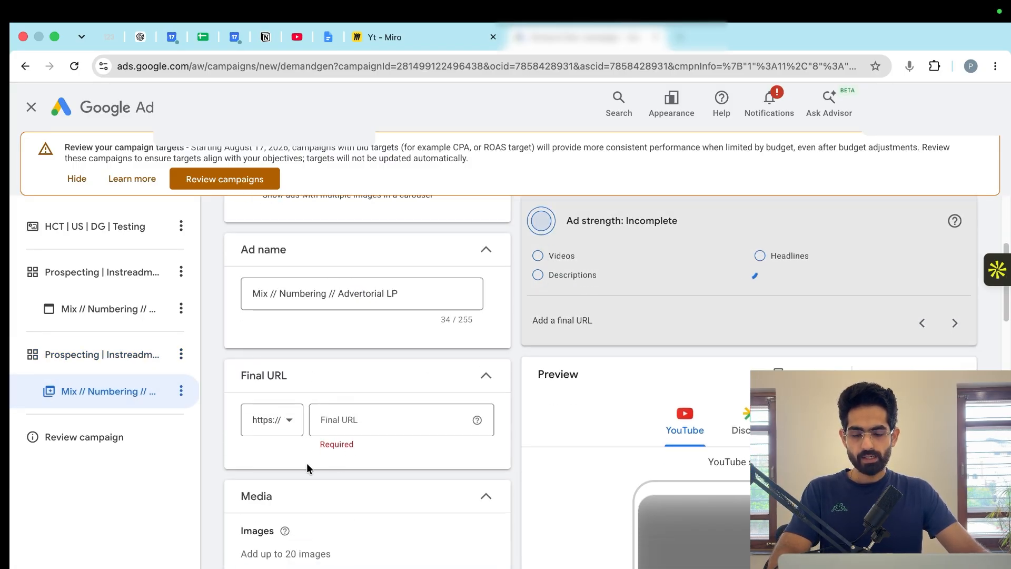
scroll(308, 467, down, 3)
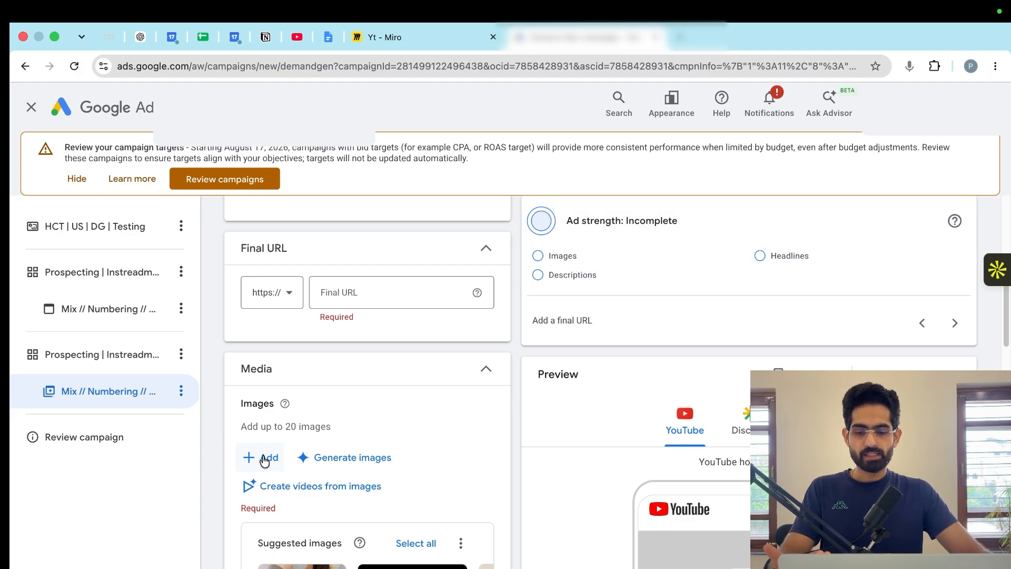
scroll(336, 399, down, 10)
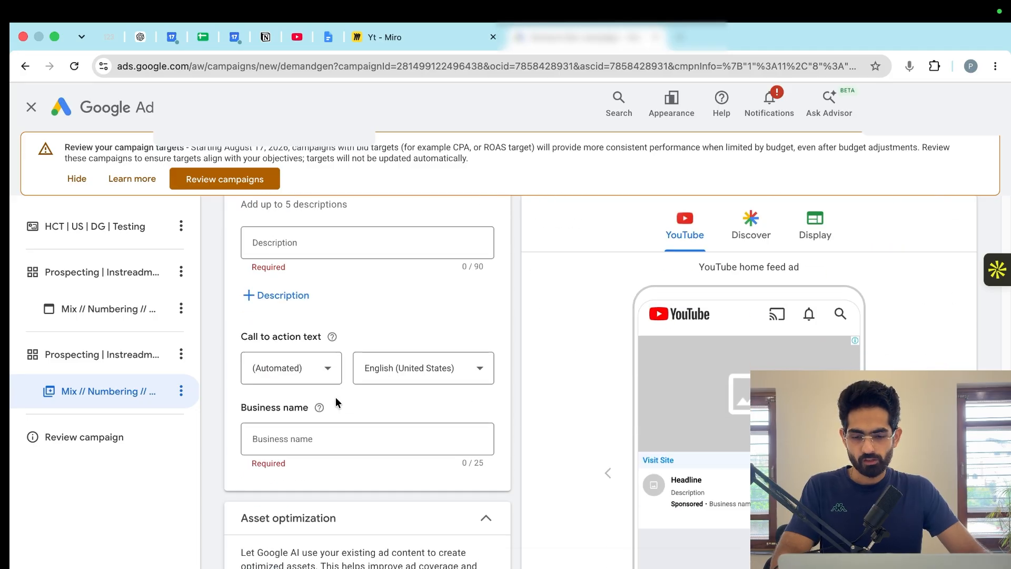
scroll(336, 397, down, 8)
scroll(334, 391, up, 2)
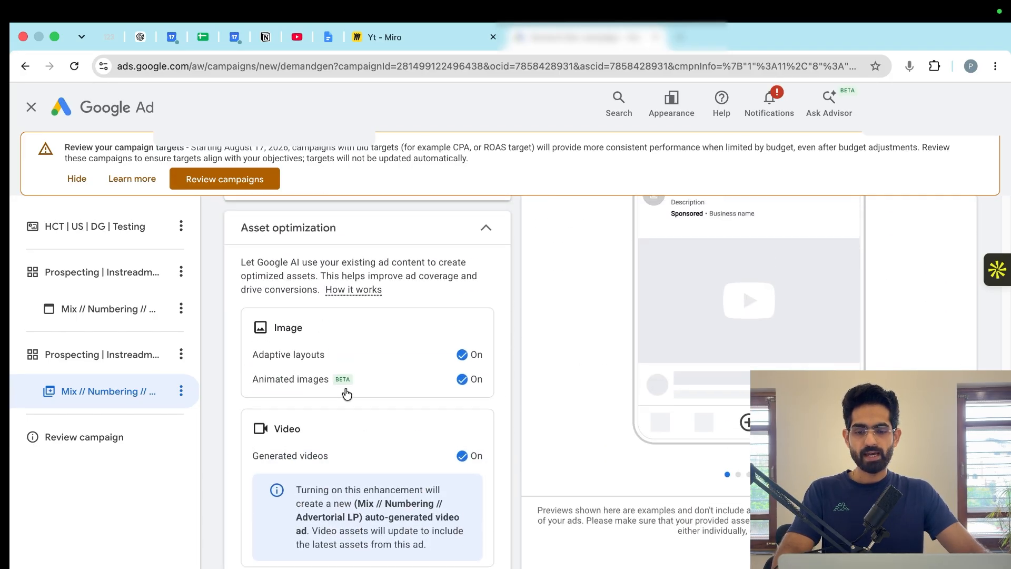
scroll(346, 393, up, 1)
click(350, 395)
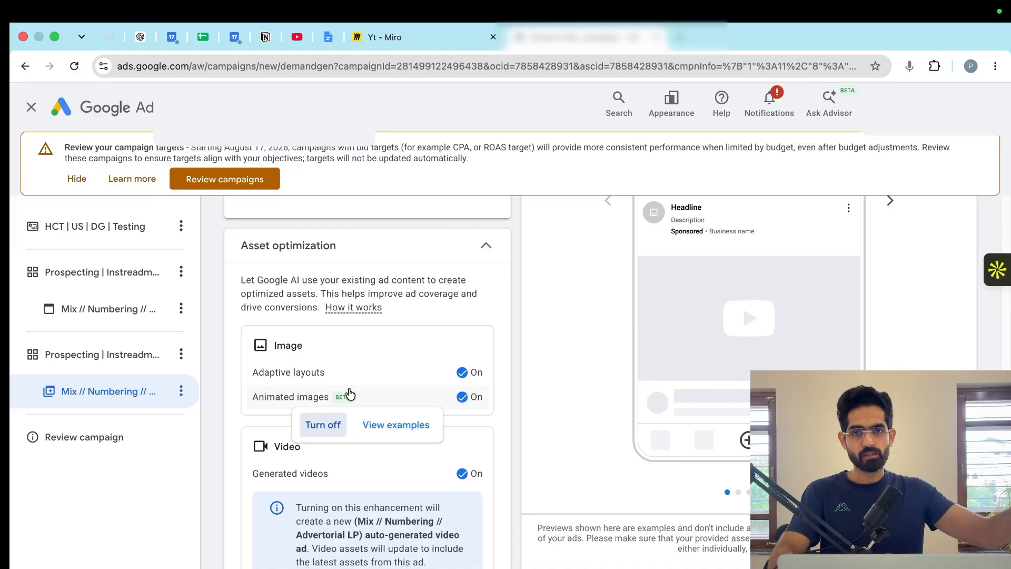
click(214, 407)
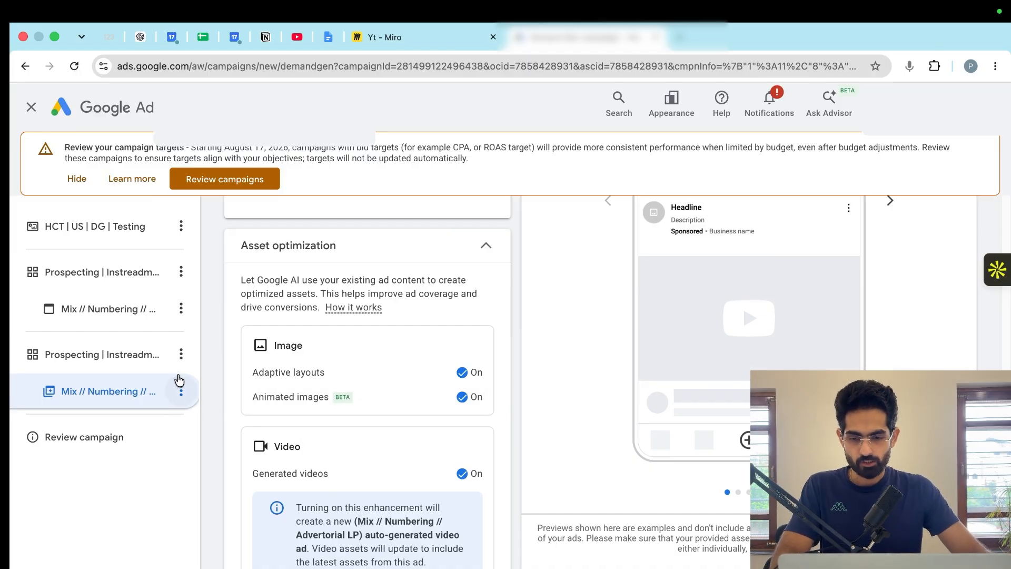
- Duplicate the second prospecting ad group and open the new copy's channel settings
click(181, 391)
click(189, 399)
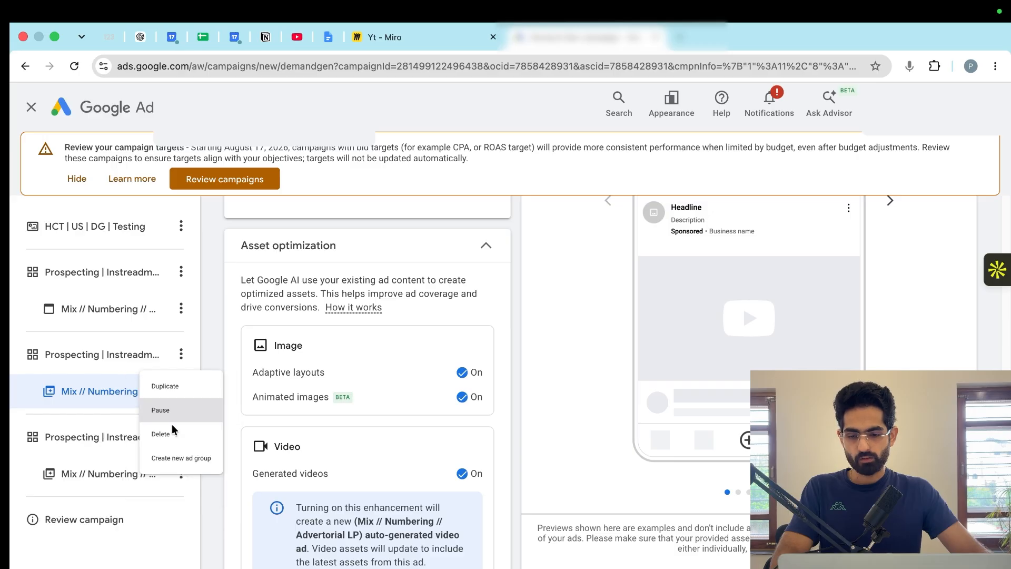
scroll(323, 436, down, 4)
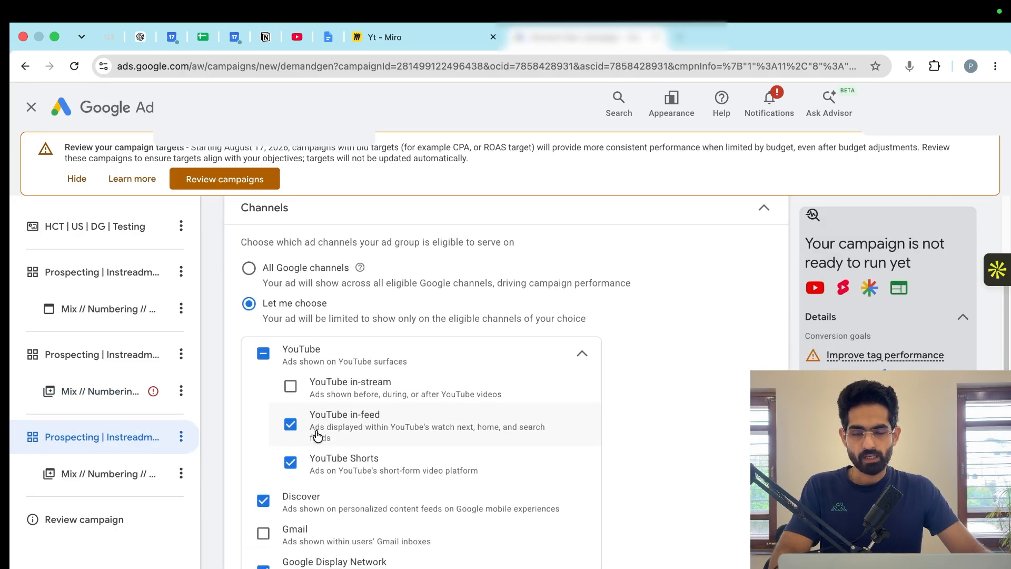
scroll(316, 435, down, 7)
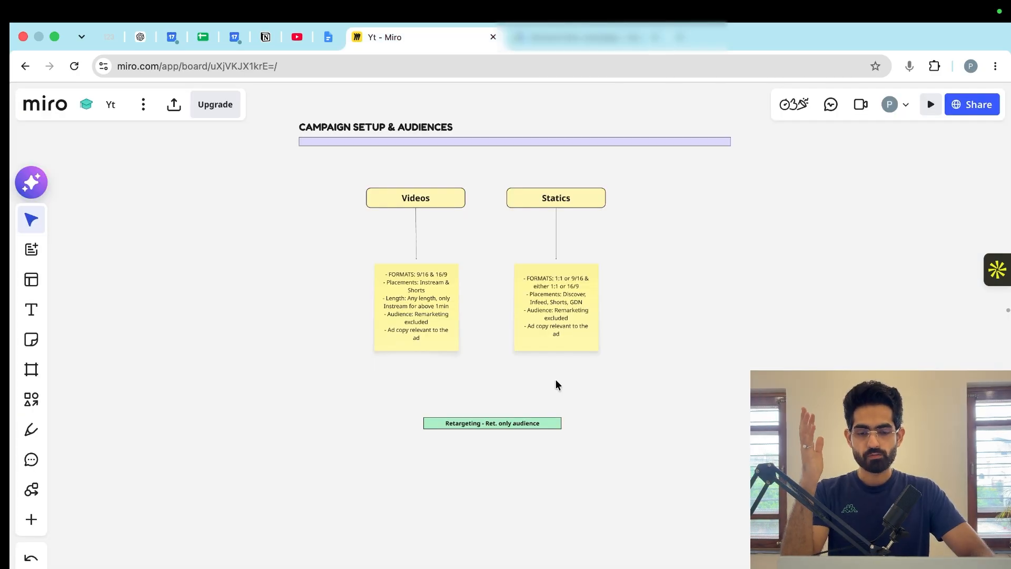
- Switch to the Miro board and examine the Strategy section's statics and videos testing, scaling and evergreen structure
scroll(555, 379, right, 10)
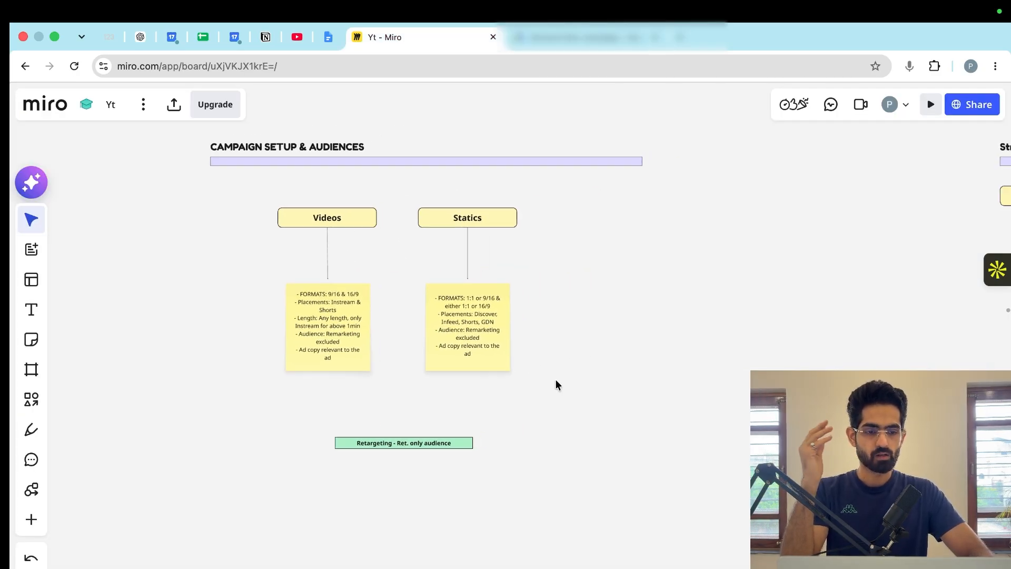
scroll(555, 379, right, 5)
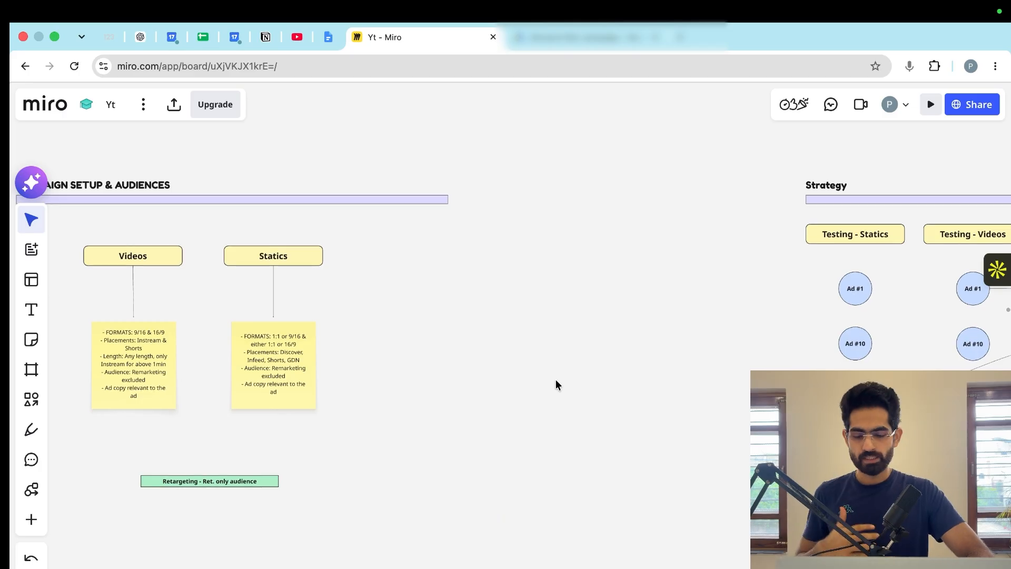
scroll(556, 380, right, 10)
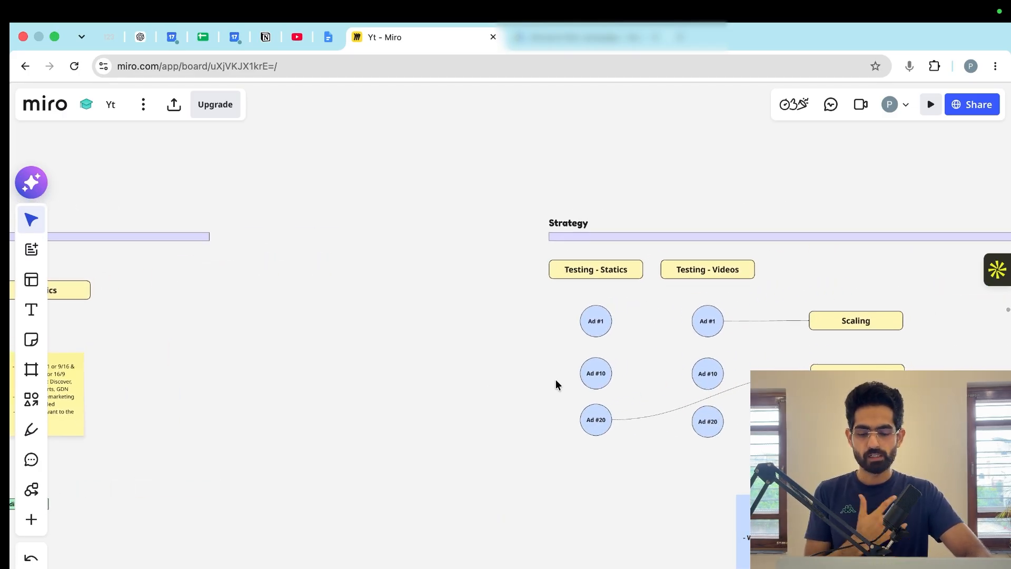
scroll(557, 381, right, 3)
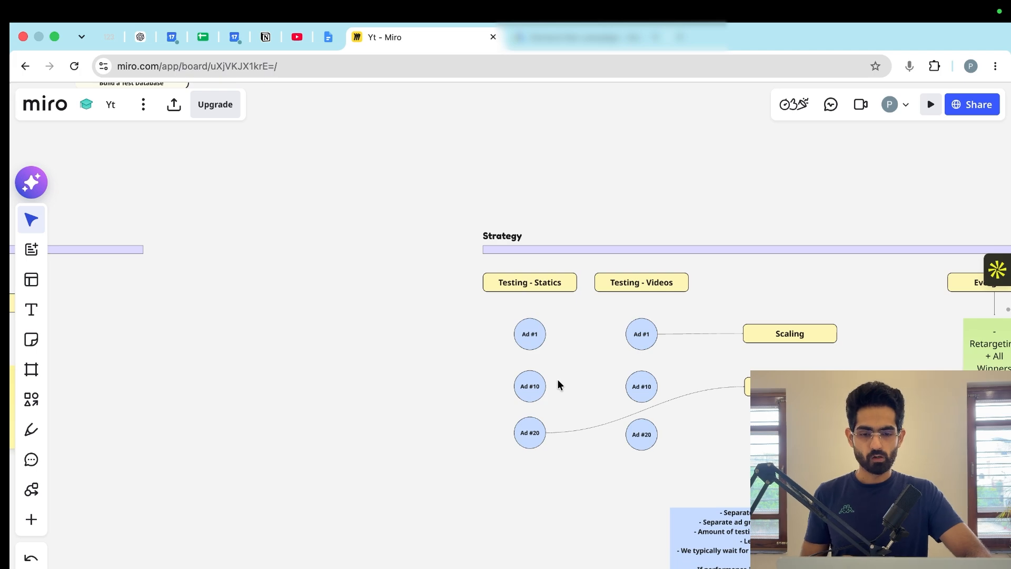
scroll(557, 378, right, 4)
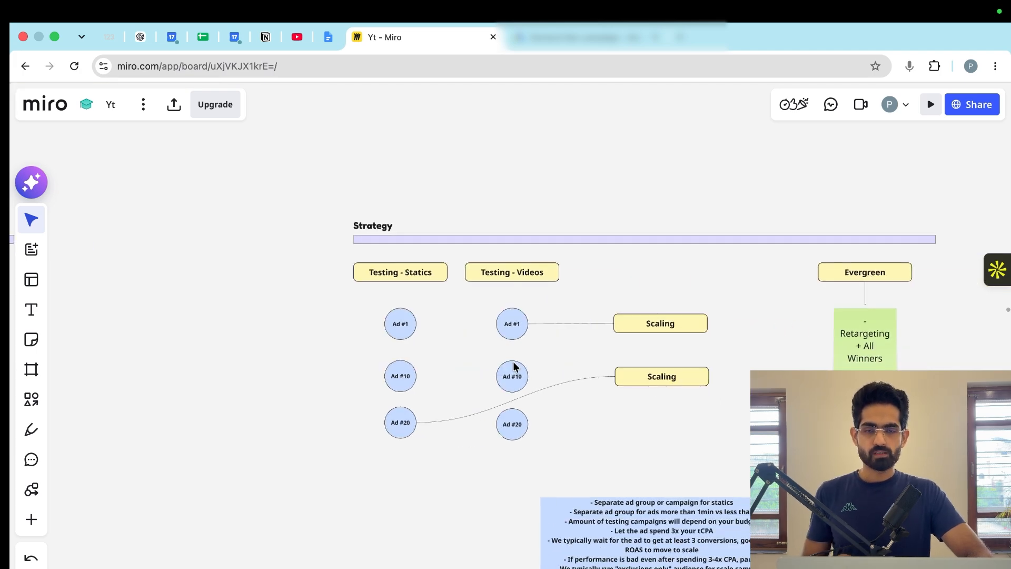
scroll(463, 380, up, 3)
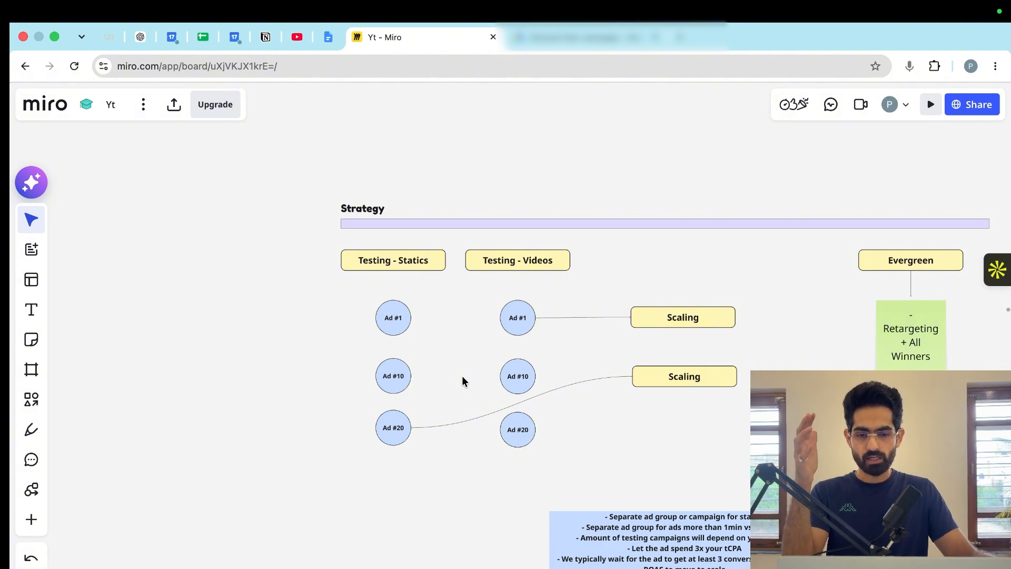
scroll(463, 375, up, 2)
scroll(462, 375, left, 3)
scroll(463, 375, down, 2)
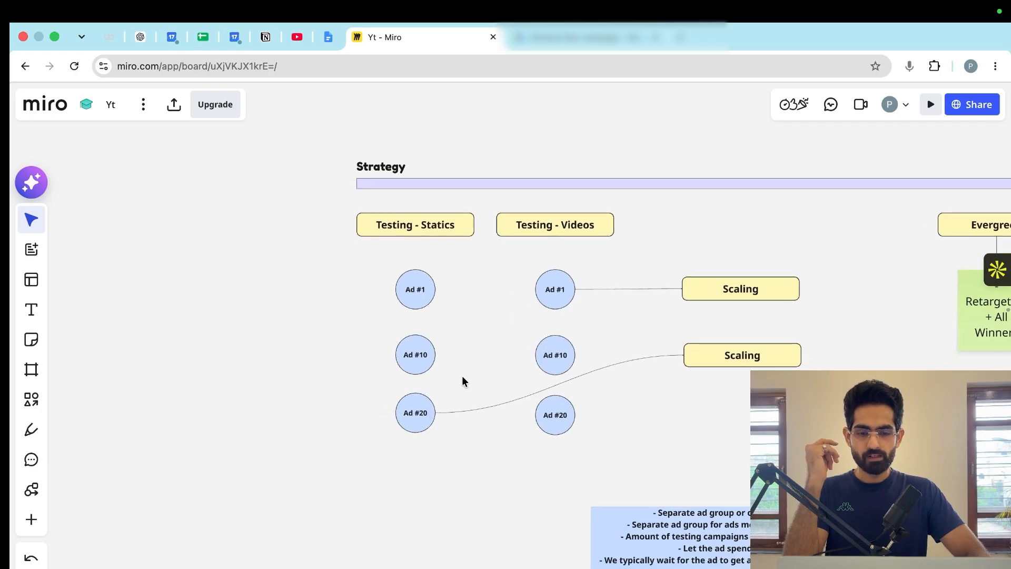